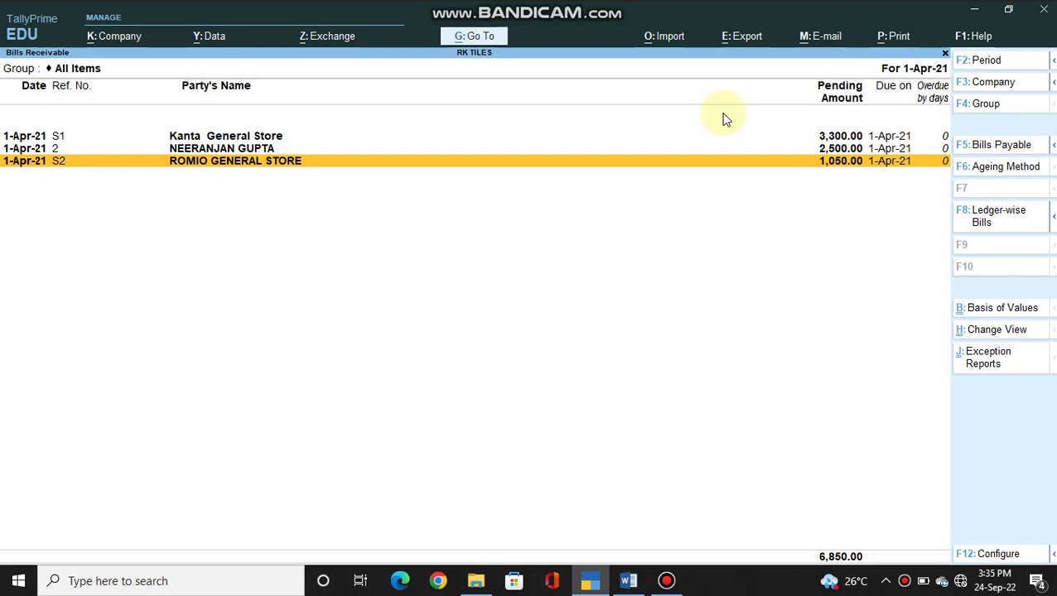
- Examine the pending customer bills and their amounts in the Bills Receivable report
key("Up")
key("Up")
key("Down")
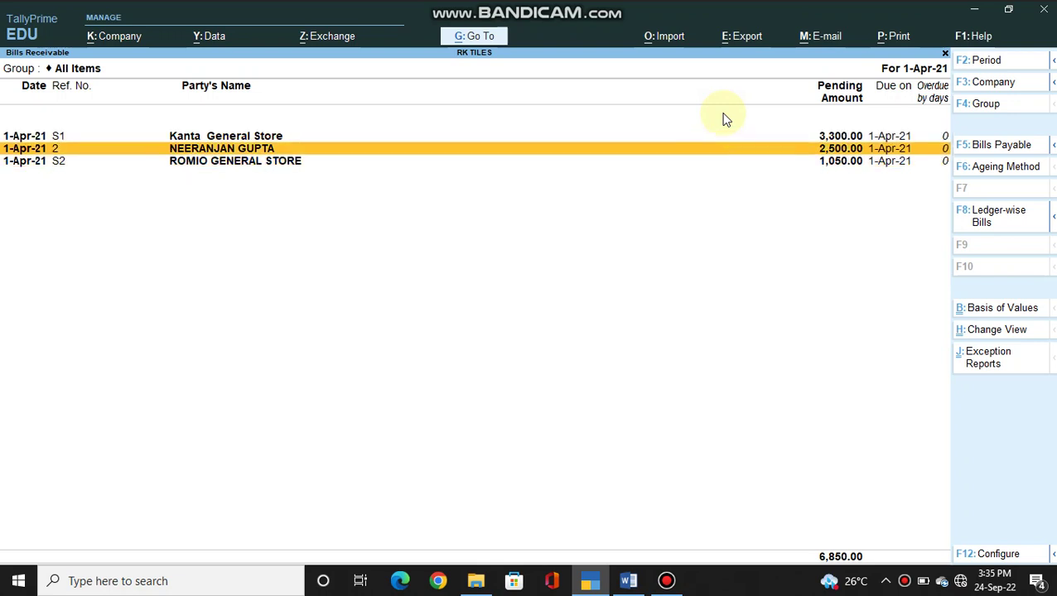
key("Up")
key("Down")
key("Up")
key("Down")
key("Down")
key("Up")
key("Up")
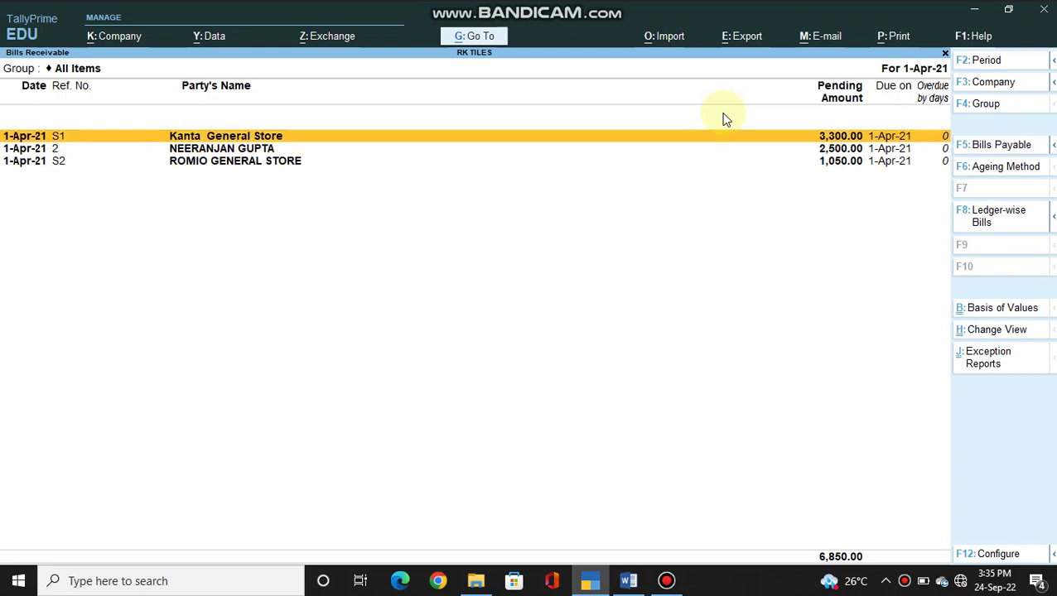
key("Down")
key("Down")
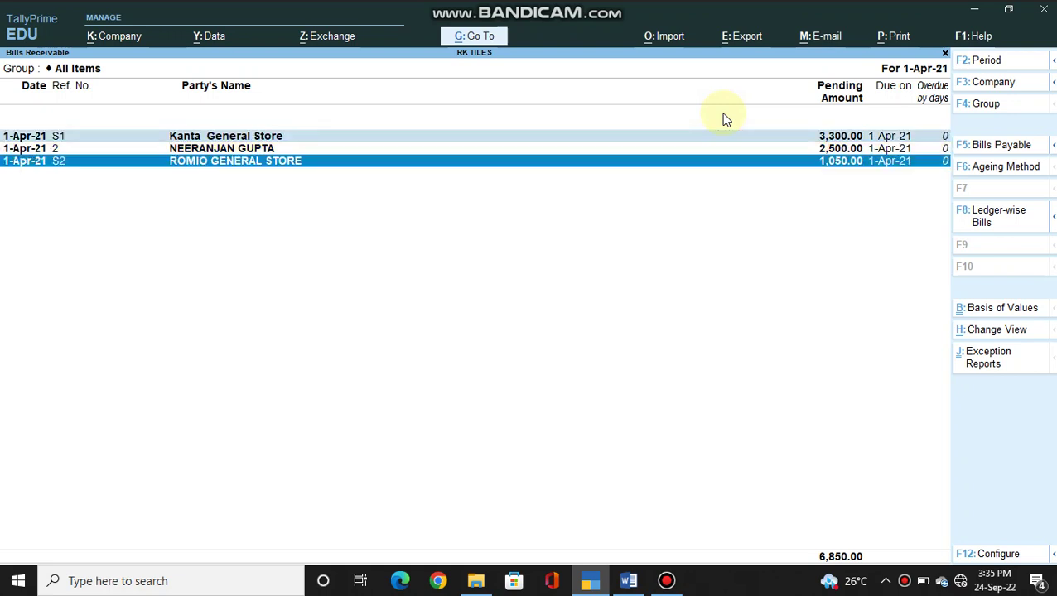
key("Up")
key("Up")
key("Down")
key("Up")
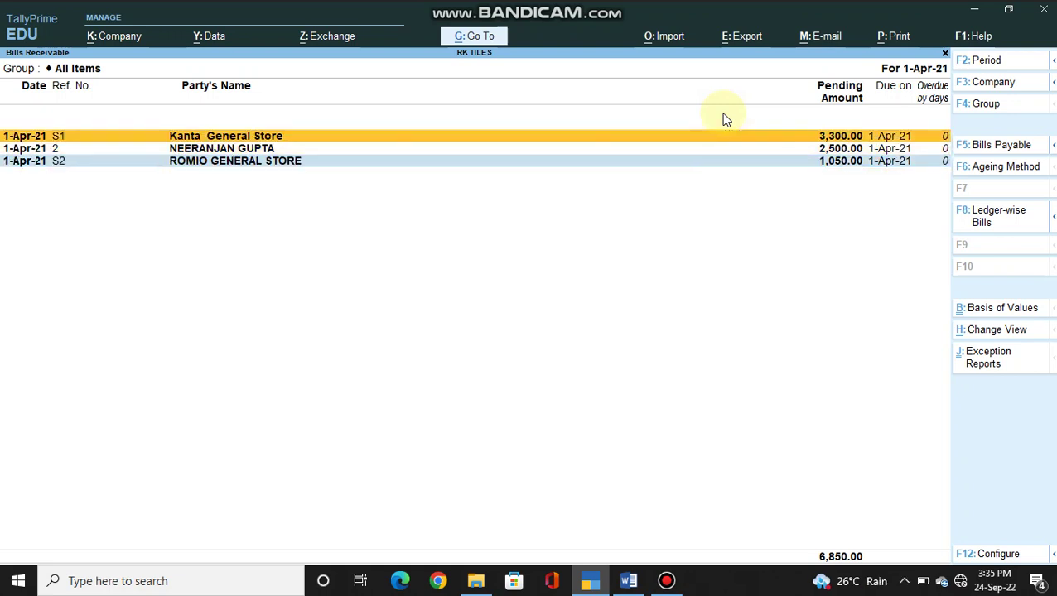
key("Down")
key("Down")
key("Up")
key("Up")
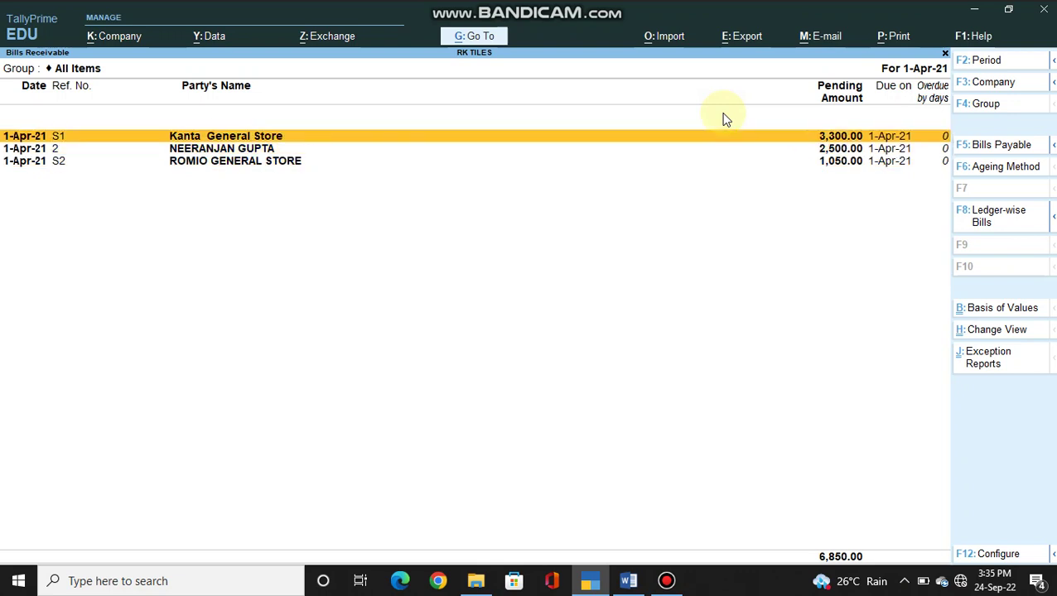
key("Down")
key("Down")
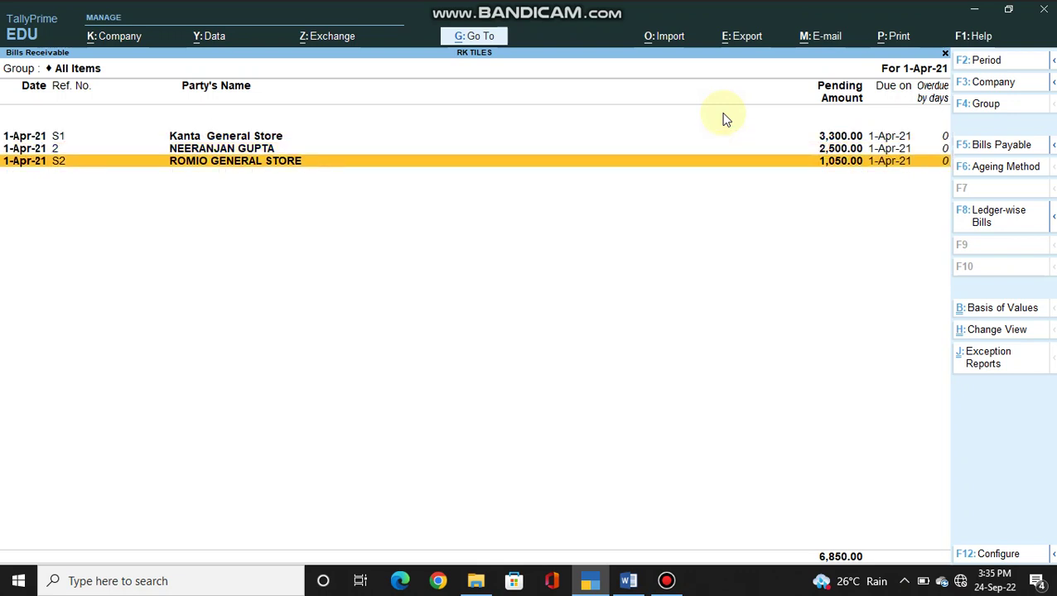
key("Up")
key("Down")
key("Up")
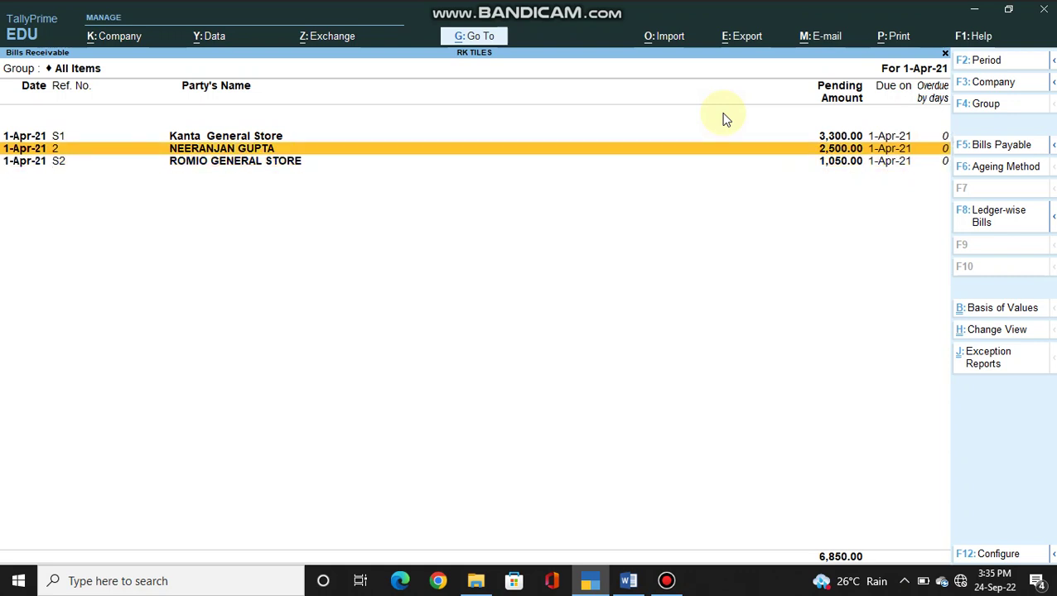
key("Down")
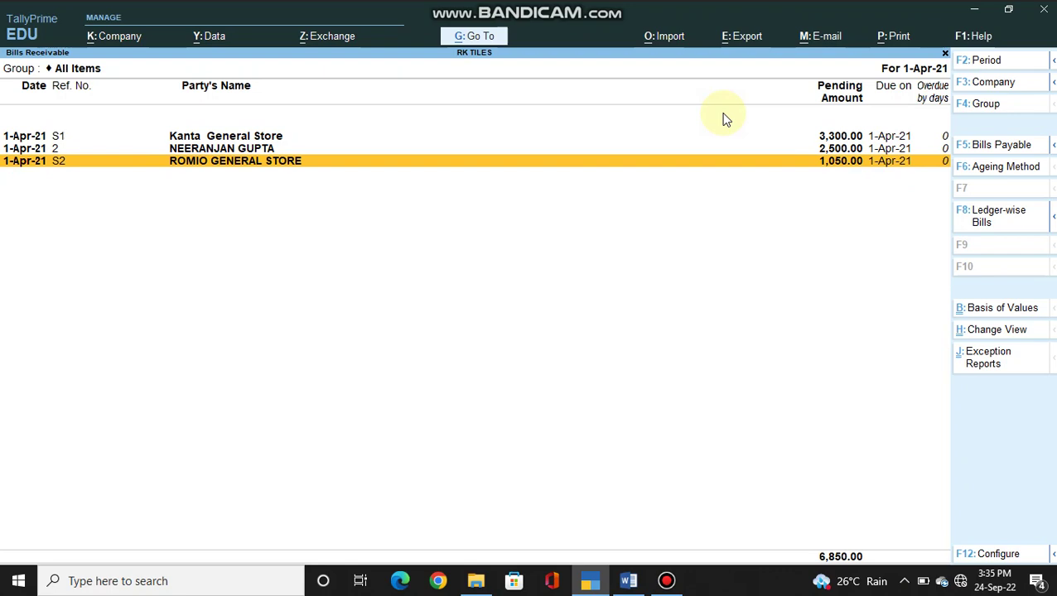
- Read receipt transactions 18 to 20 in the Word document, and return to TallyPrime
key("alt+Tab")
key("alt+Tab")
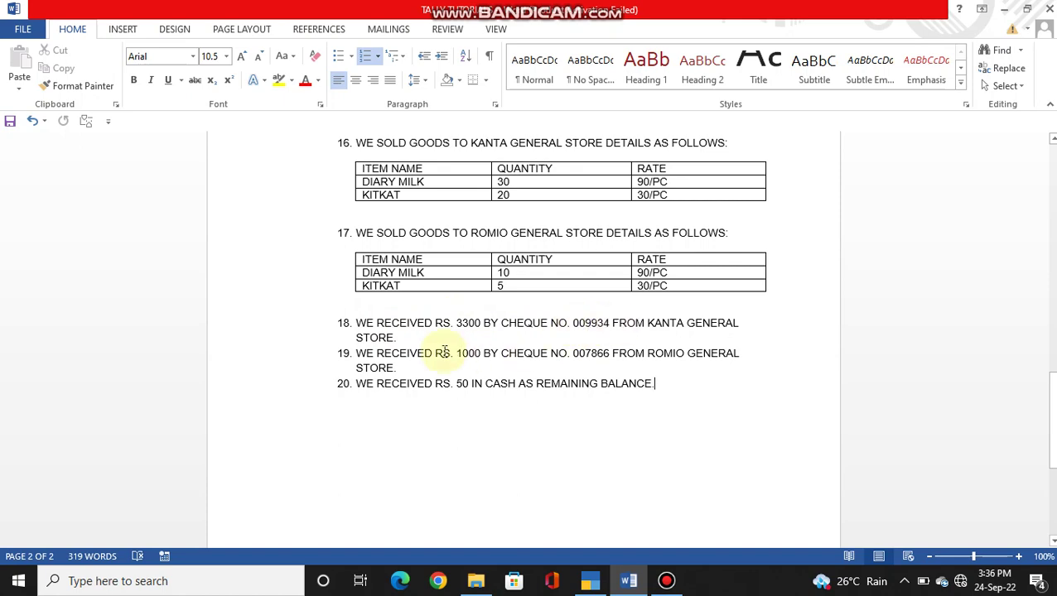
key("alt+Tab")
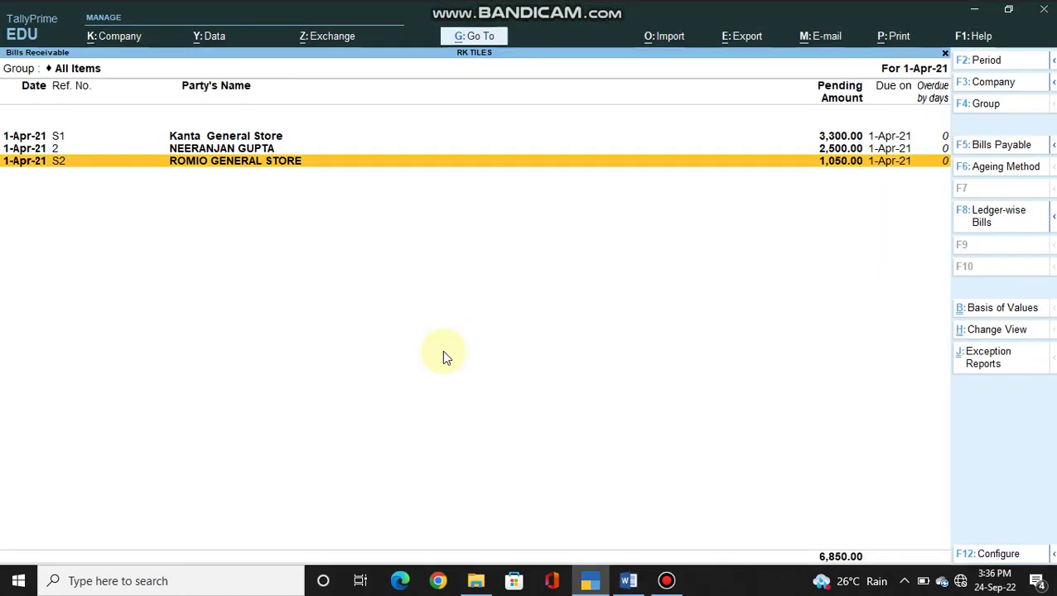
- Leave the Bills Receivable report and start a new Receipt voucher from the Gateway of Tally
key("Escape")
key("Escape")
key("Escape")
key("Escape")
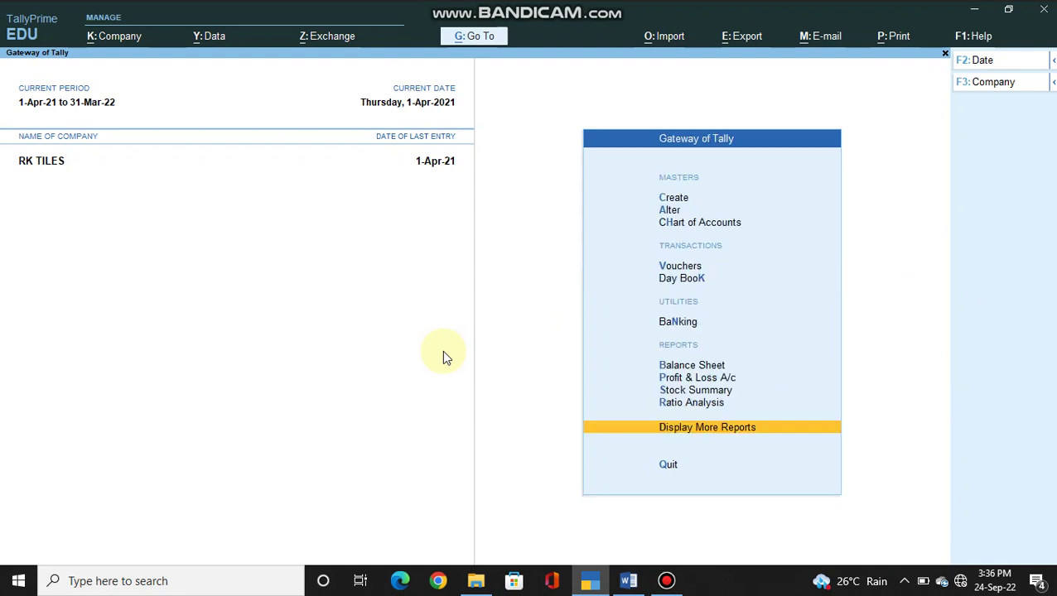
key("Up")
key("Up")
key("Up")
key("Up")
key("Up")
key("Up")
key("Up")
key("Up")
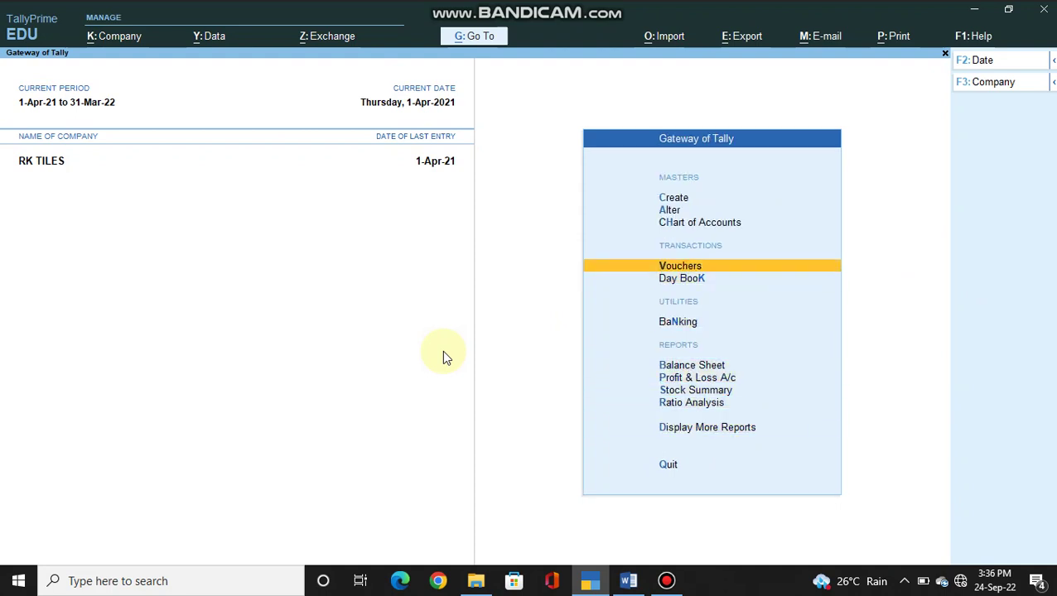
key("Down")
key("Return")
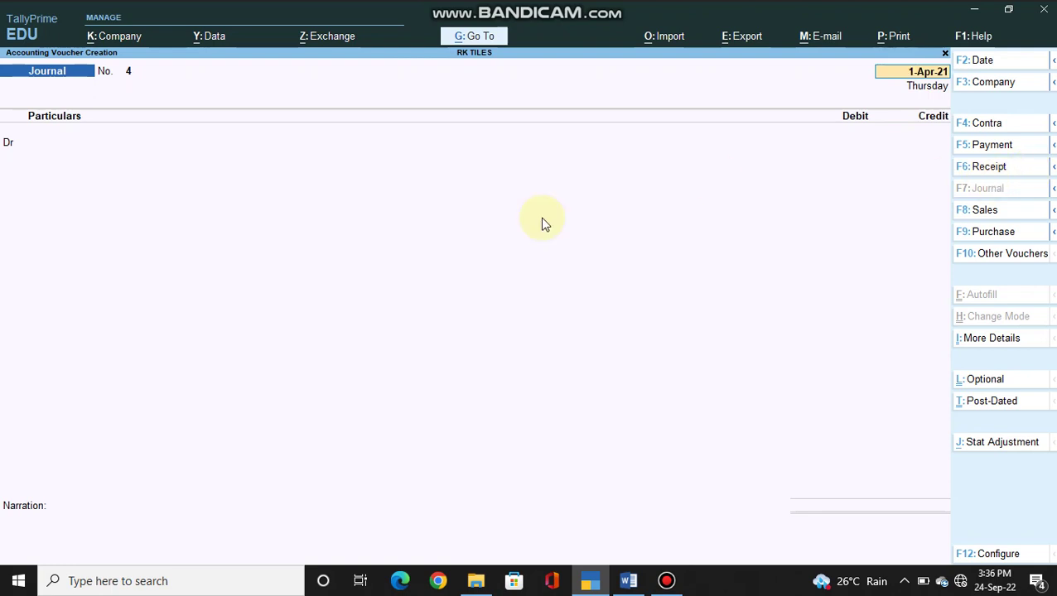
key("F6")
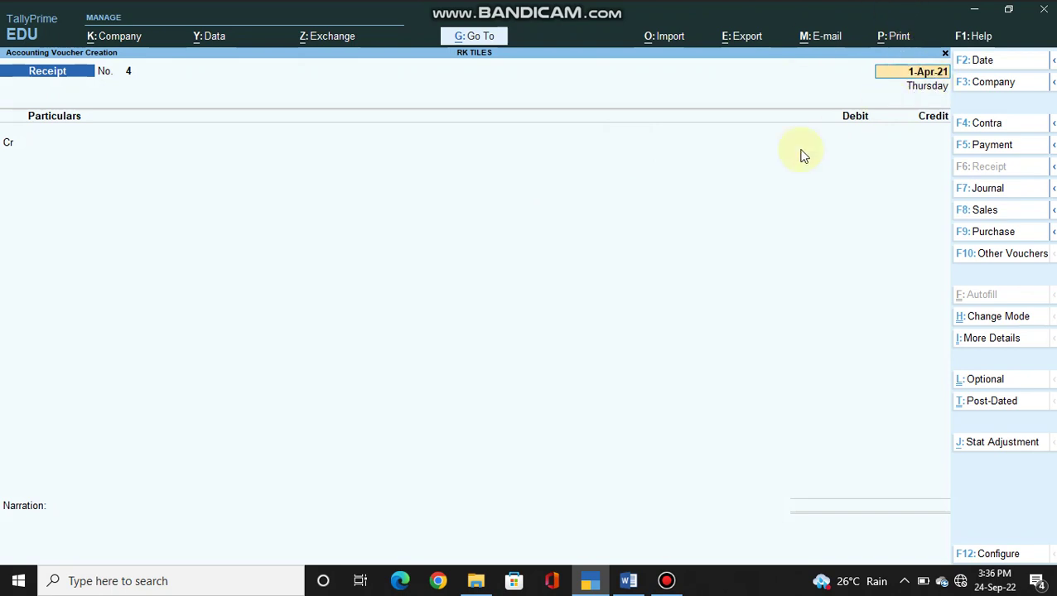
- Credit Kanta General Store with 3300 in the Receipt voucher
key("Return")
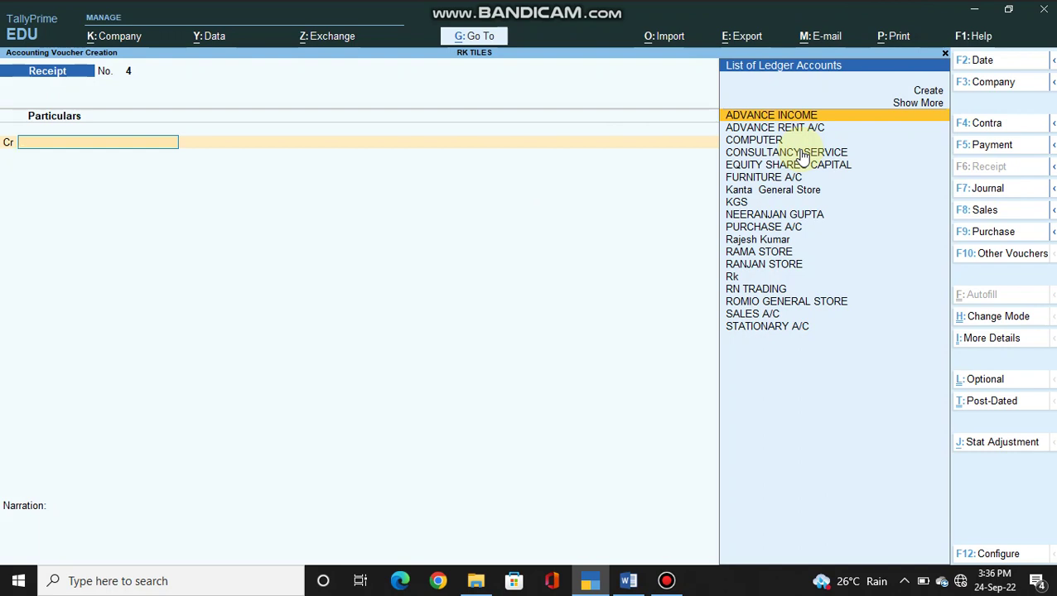
type("KAN")
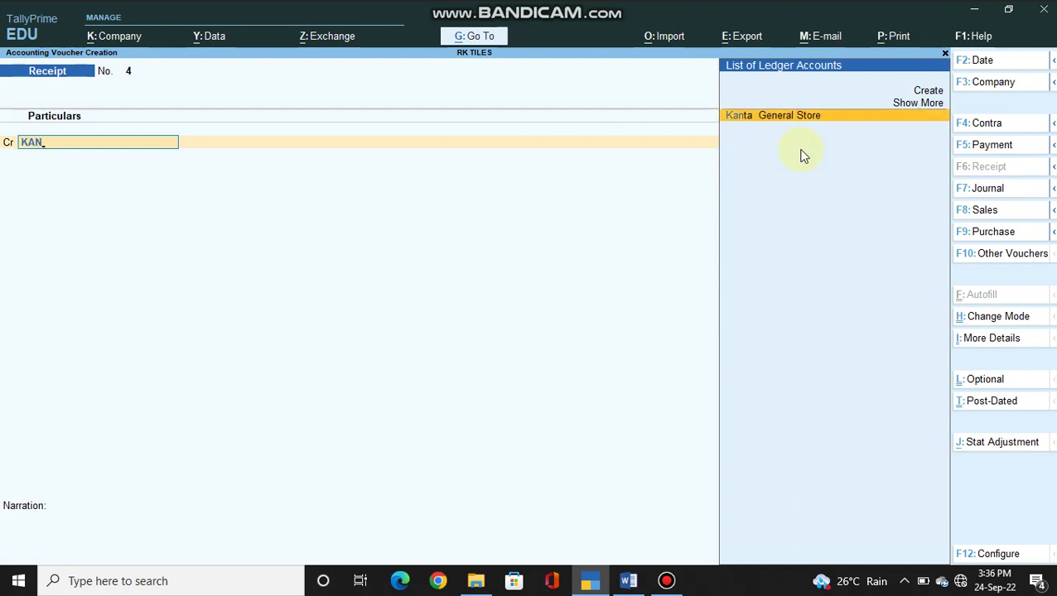
key("Return")
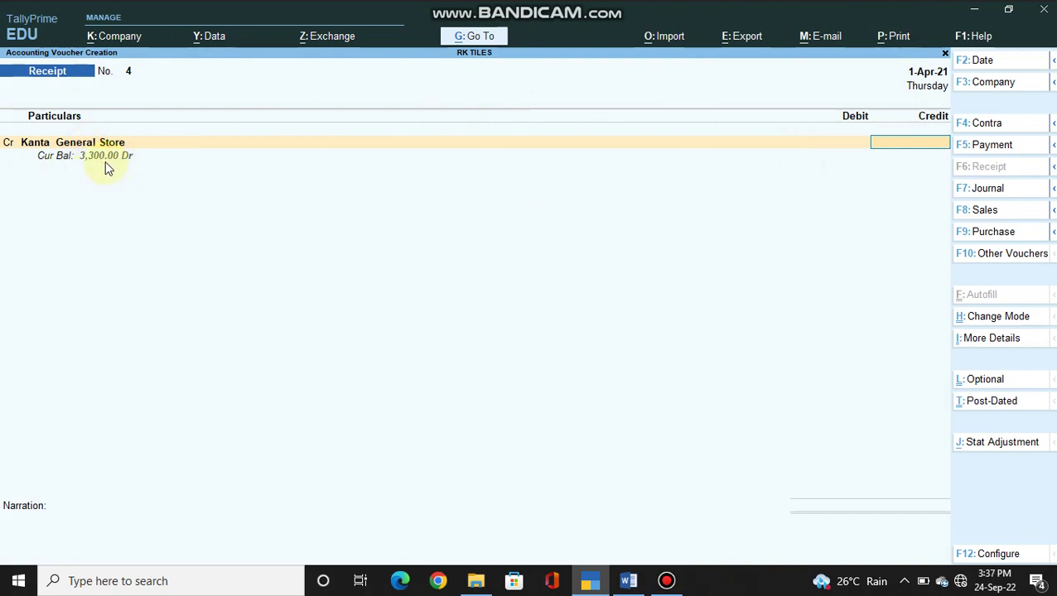
type("3300")
key("Return")
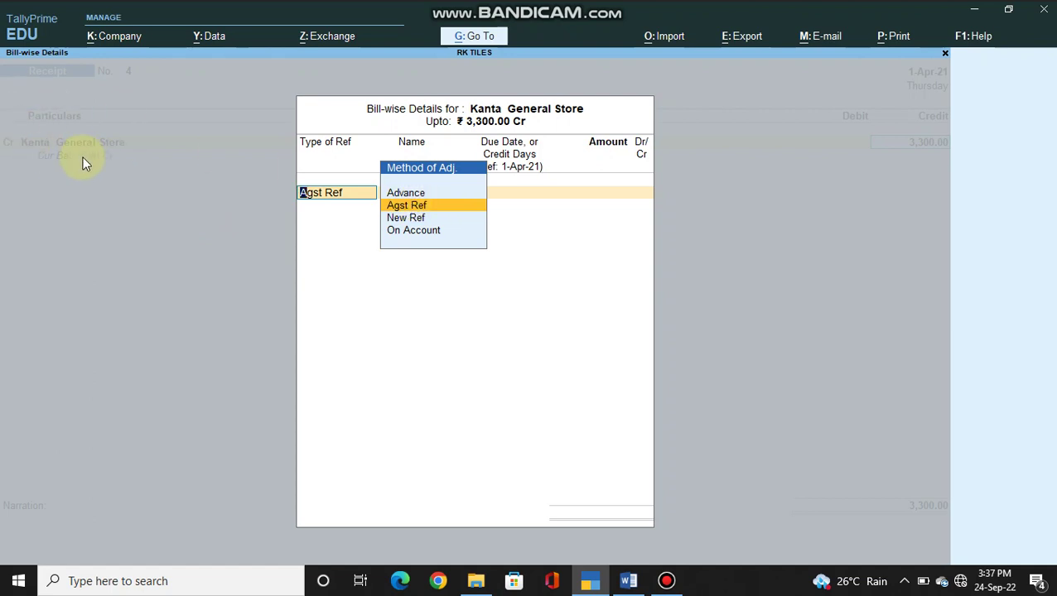
- Allocate the 3,300.00 credit as Agst Ref to pending bill S1 in the bill-wise details
key("Up")
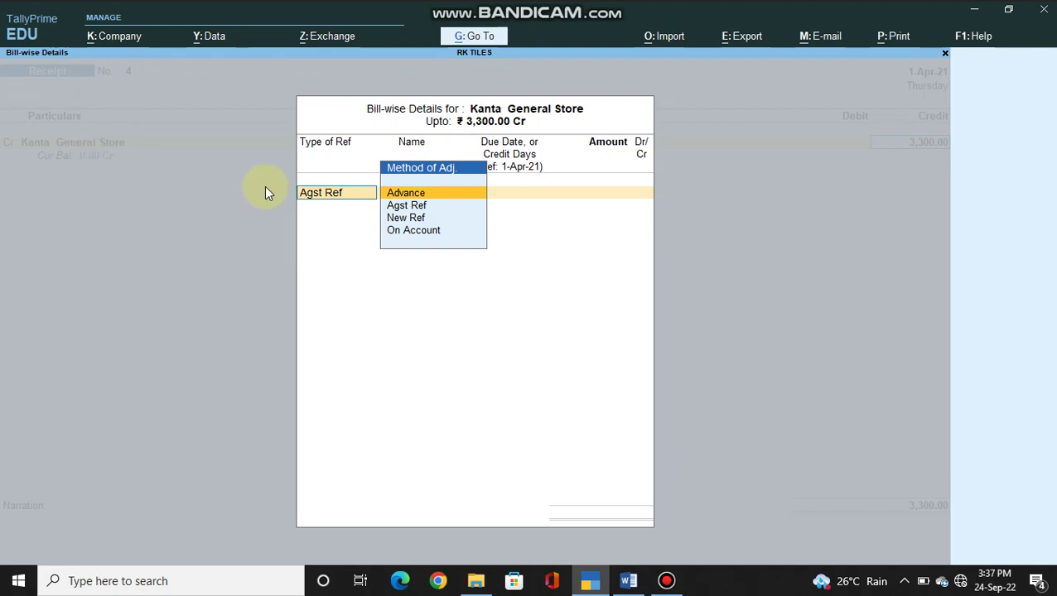
key("Down")
key("Down")
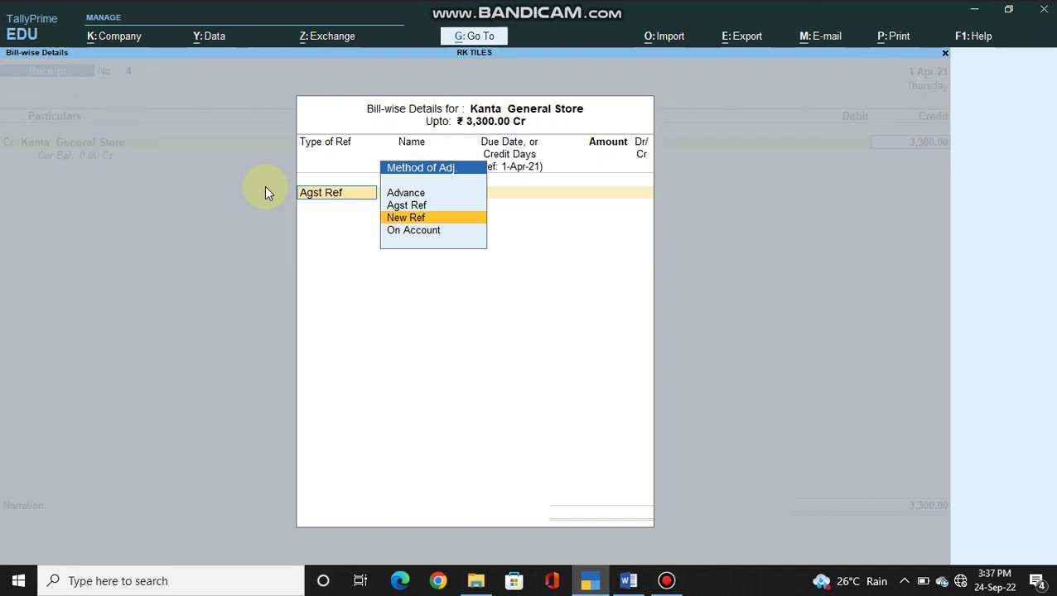
key("Down")
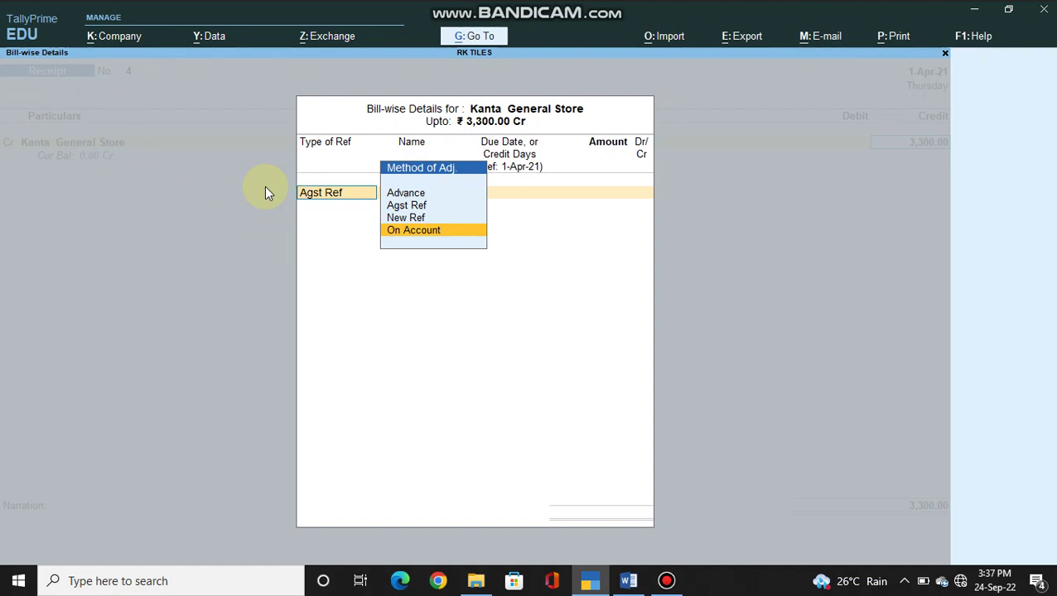
key("Up")
key("Up")
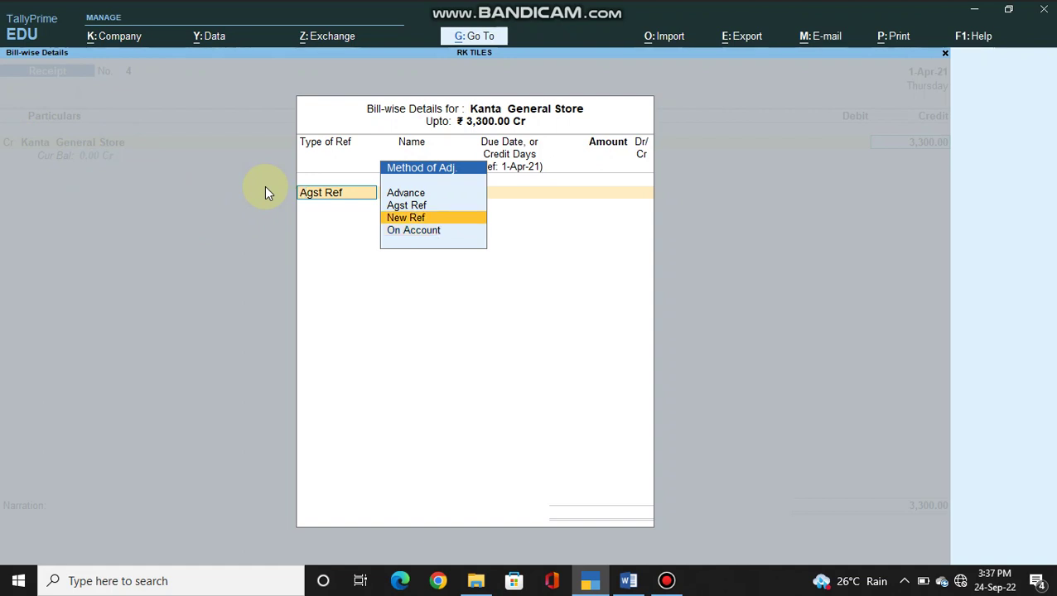
key("Return")
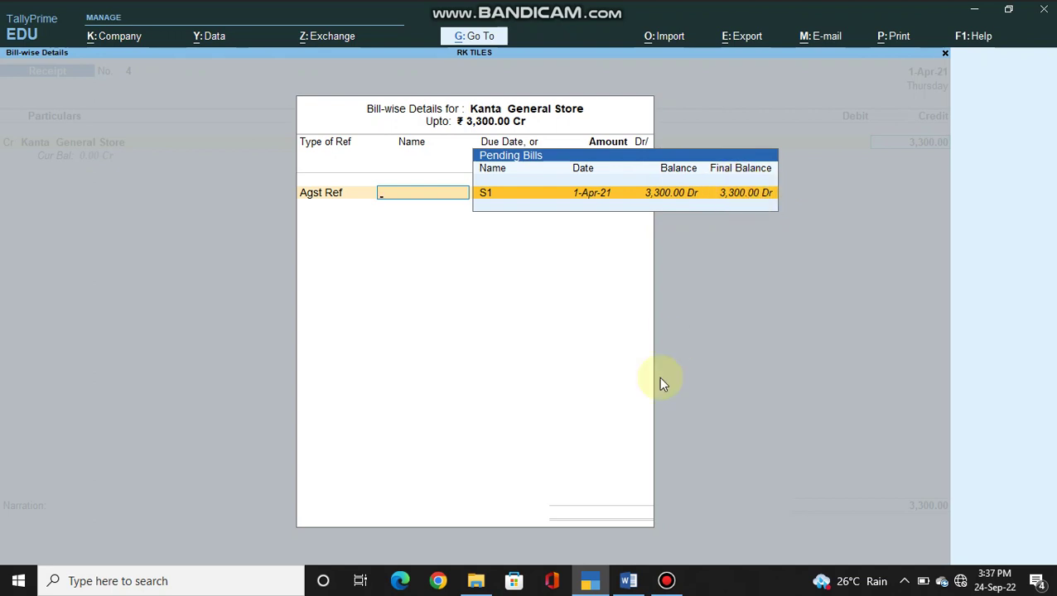
key("Return")
key("Return")
key("Return")
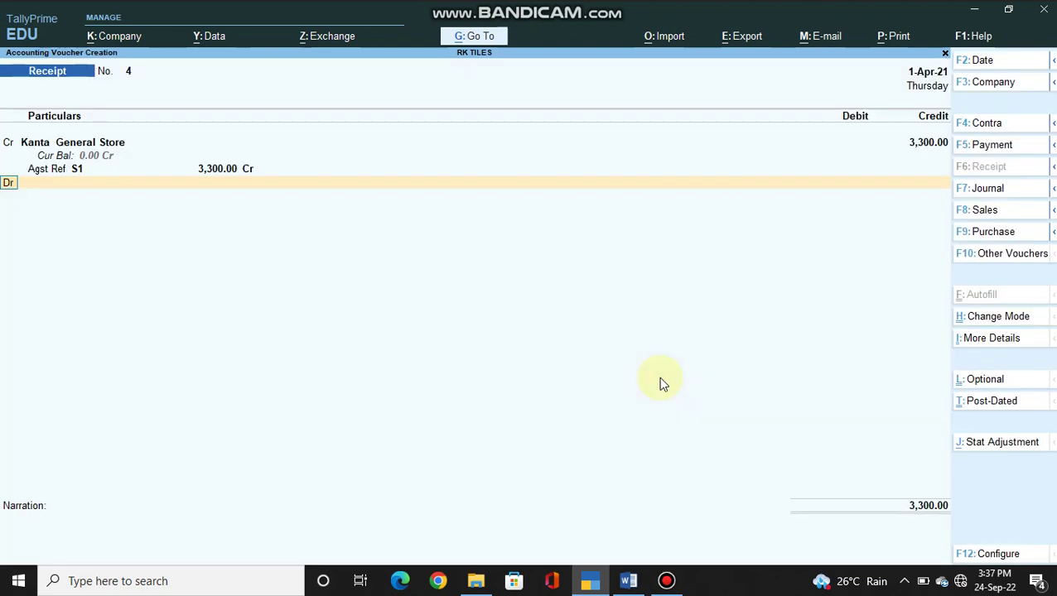
- Debit the ICICI Bank ledger with 3,300.00 in the Receipt voucher
key("Return")
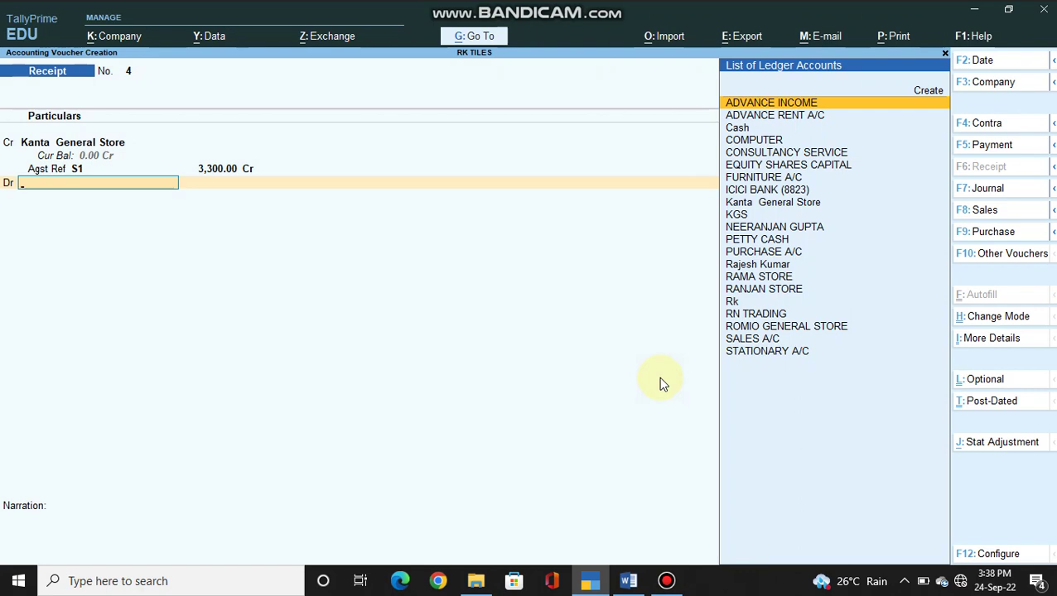
type("ICI")
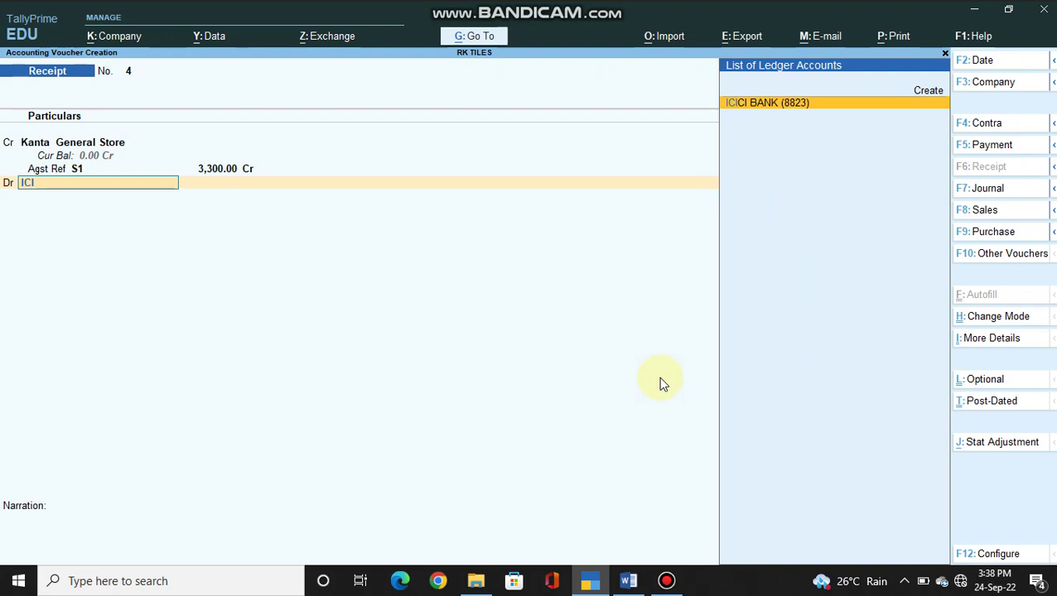
key("Return")
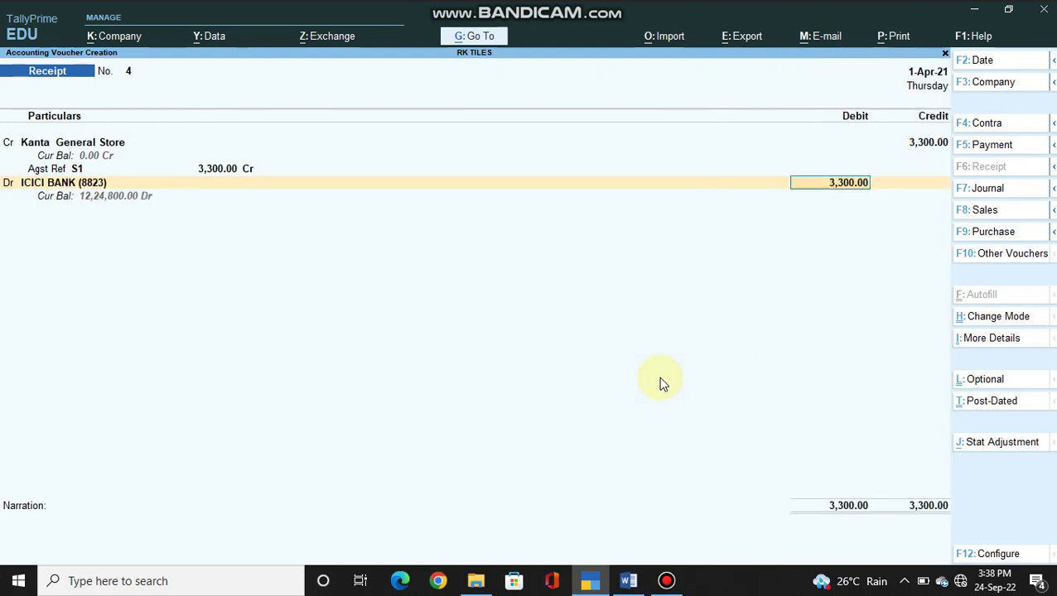
key("Return")
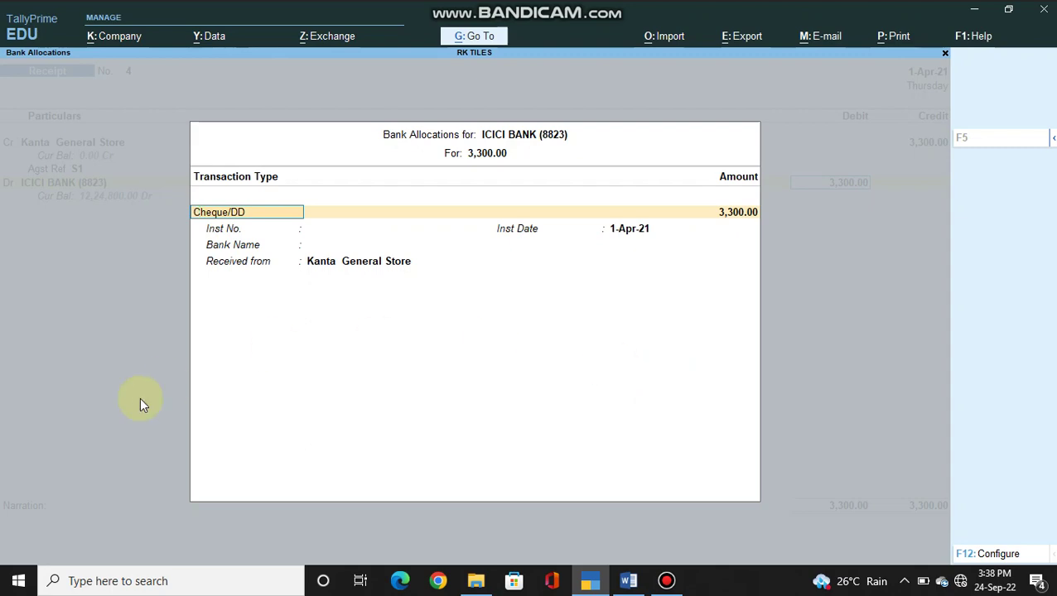
- Check the cheque number in the Word document and complete the Cheque/DD allocation with Inst No. 009934, date 1-Apr-21 and bank name Not Applicable
key("Return")
key("Return")
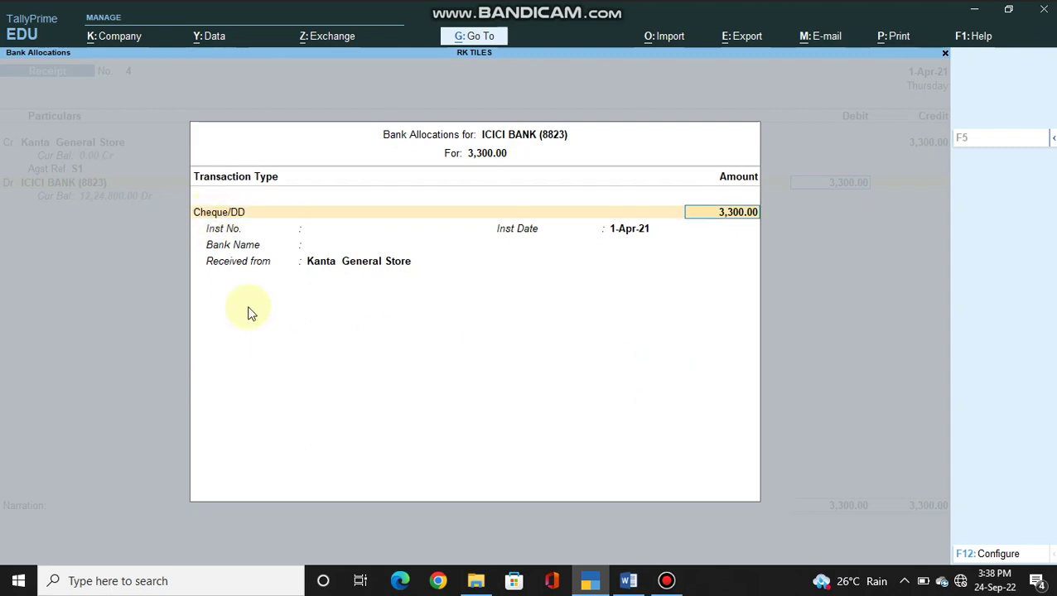
key("alt+Tab")
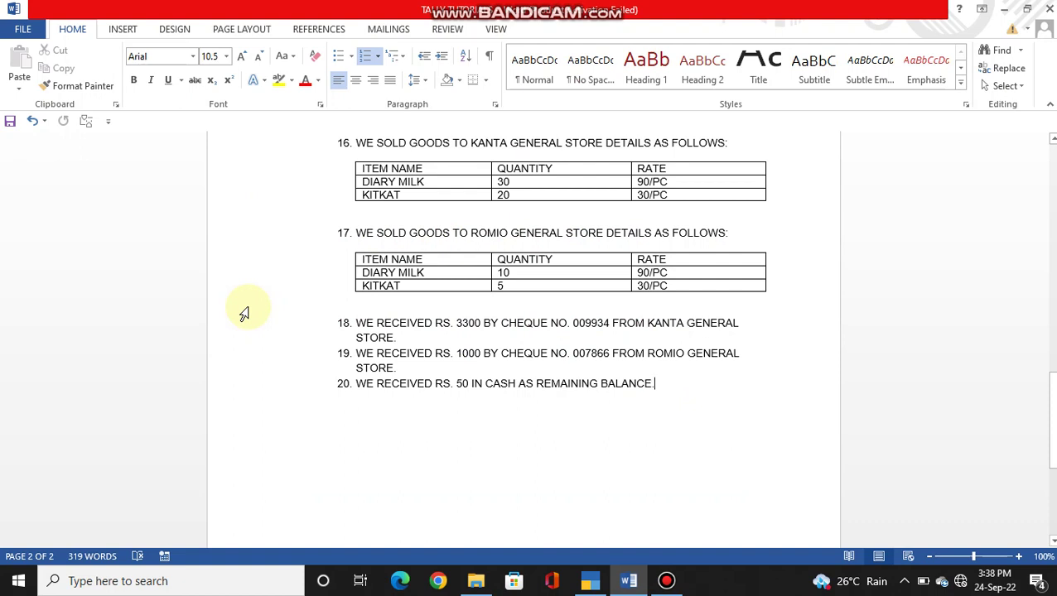
key("alt+Tab")
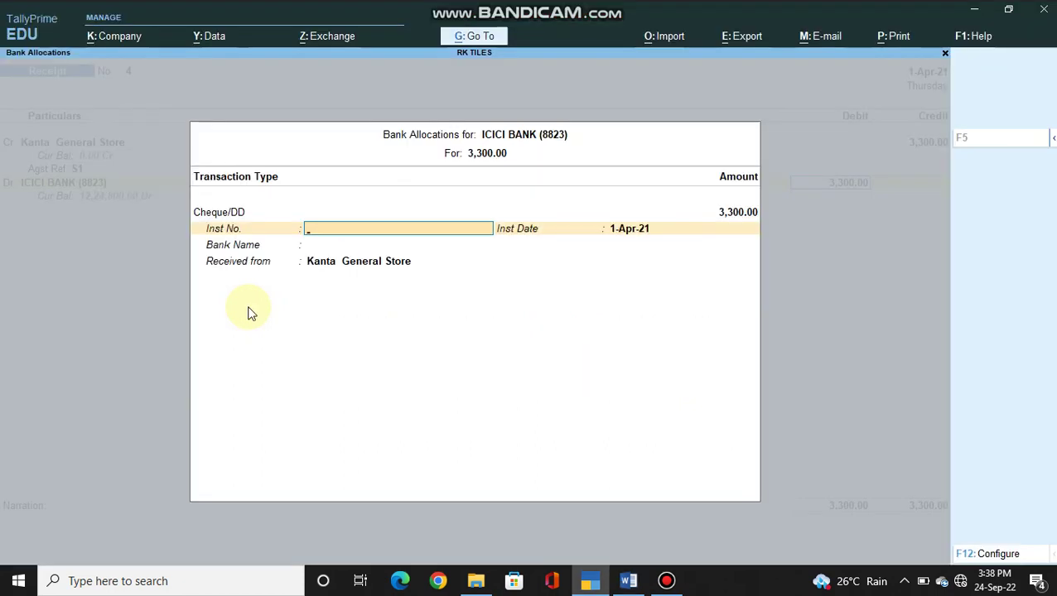
type("009934")
key("Return")
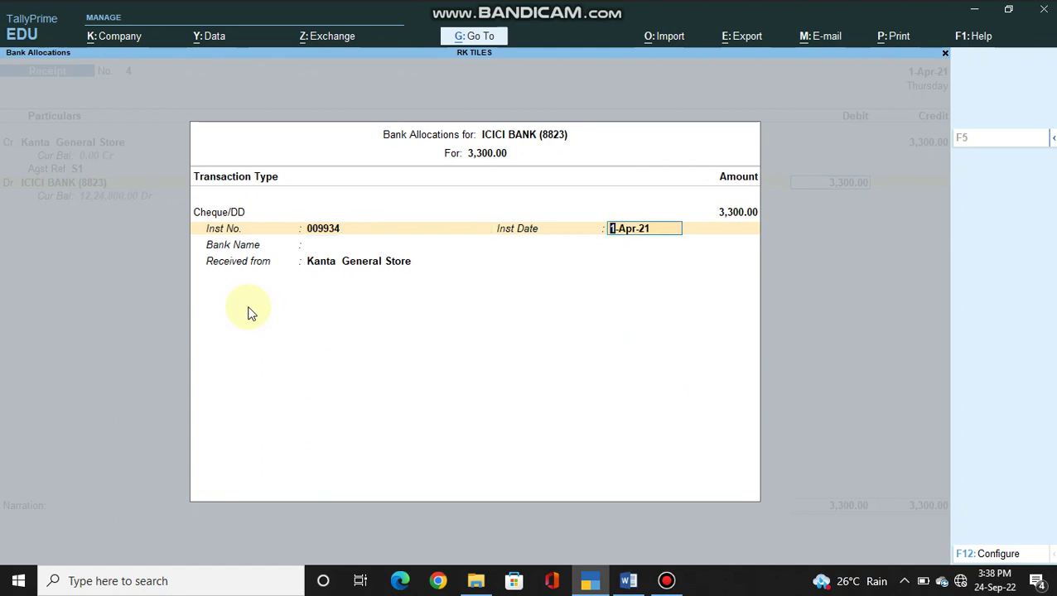
key("Return")
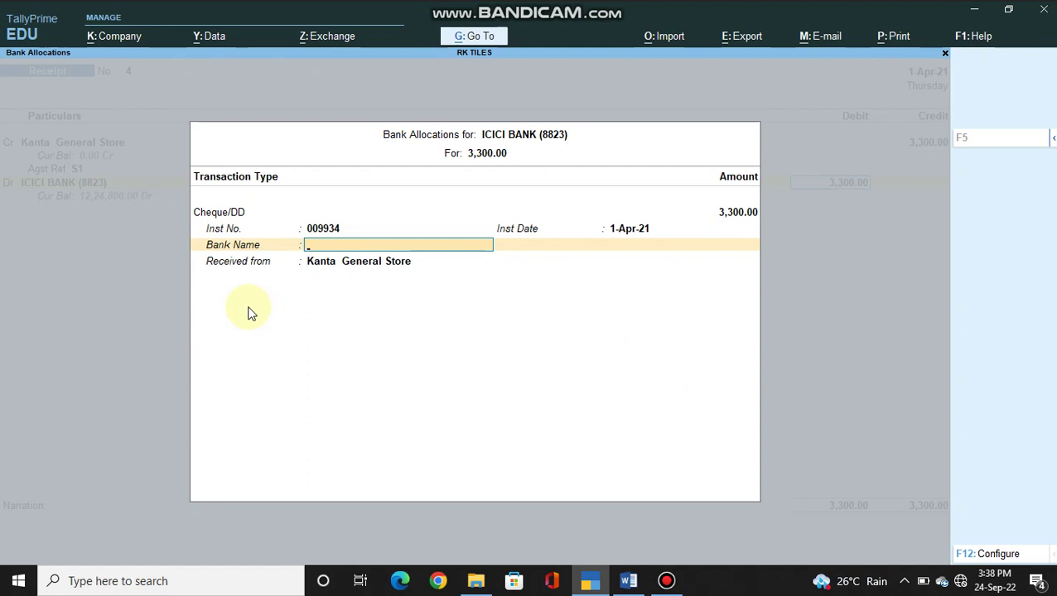
key("Return")
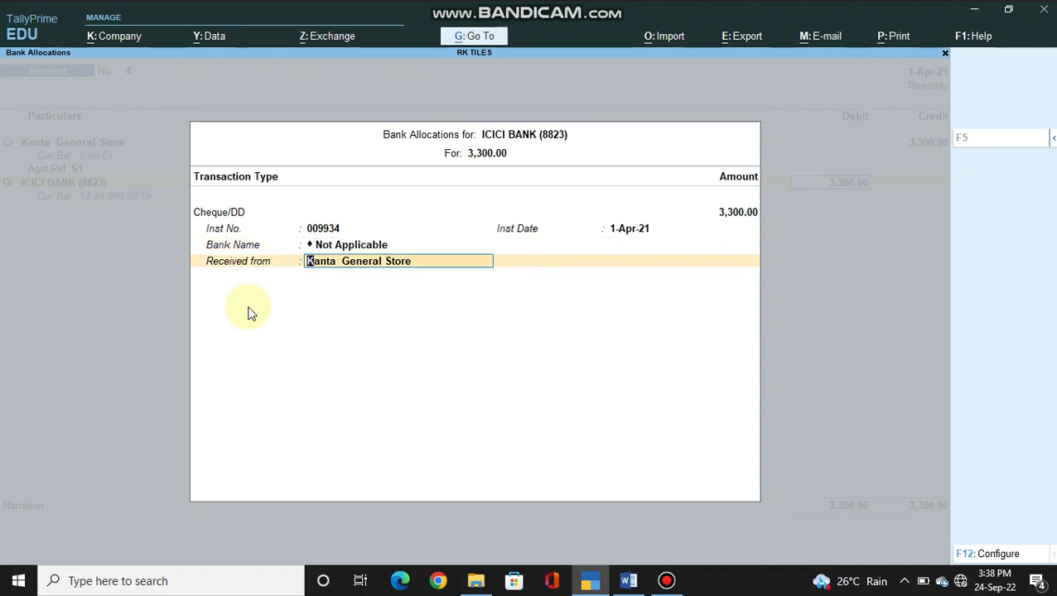
key("Return")
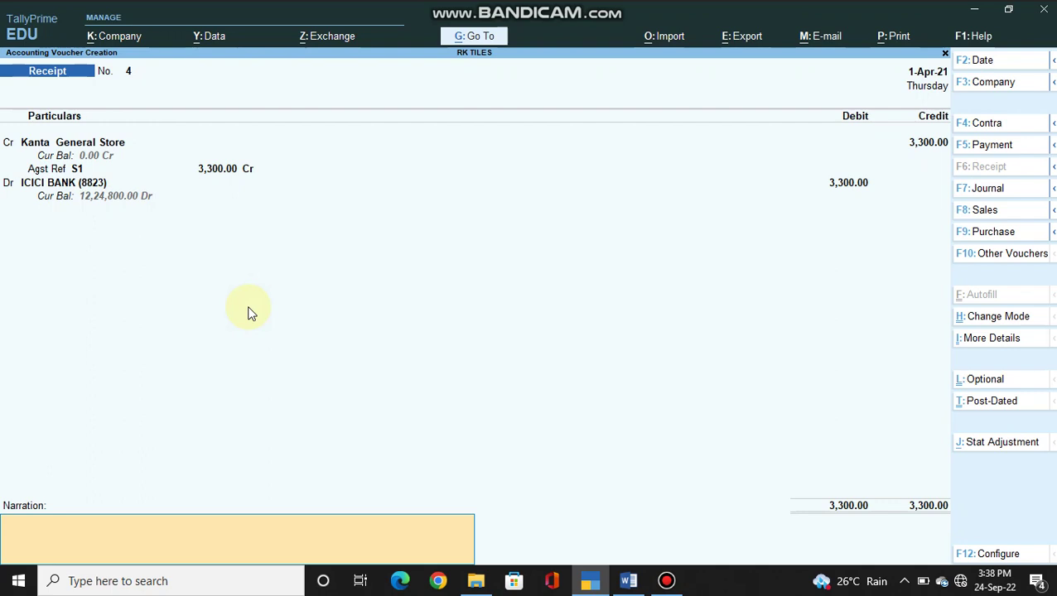
- Enter the narration "BEING CHEQUE RECEIVED FROM KANTA GENERAL STORE" and save the Receipt voucher
type("BEING CHEQYE")
key("BackSpace")
key("BackSpace")
type("UE RECE")
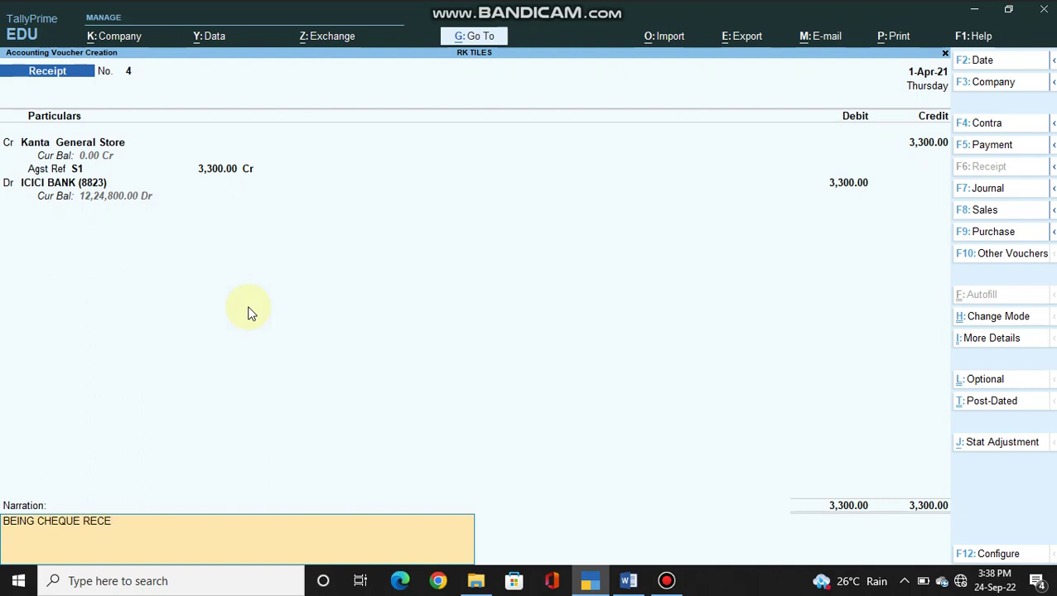
type("IVED FROM KANTA G")
type("ENERALS")
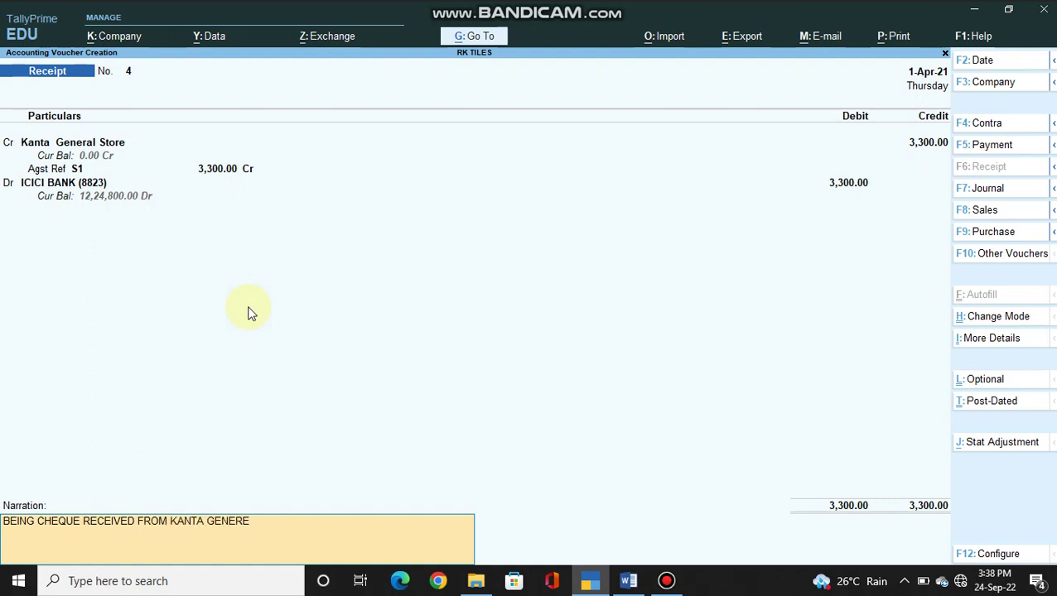
key("BackSpace")
type("STORE")
key("Return")
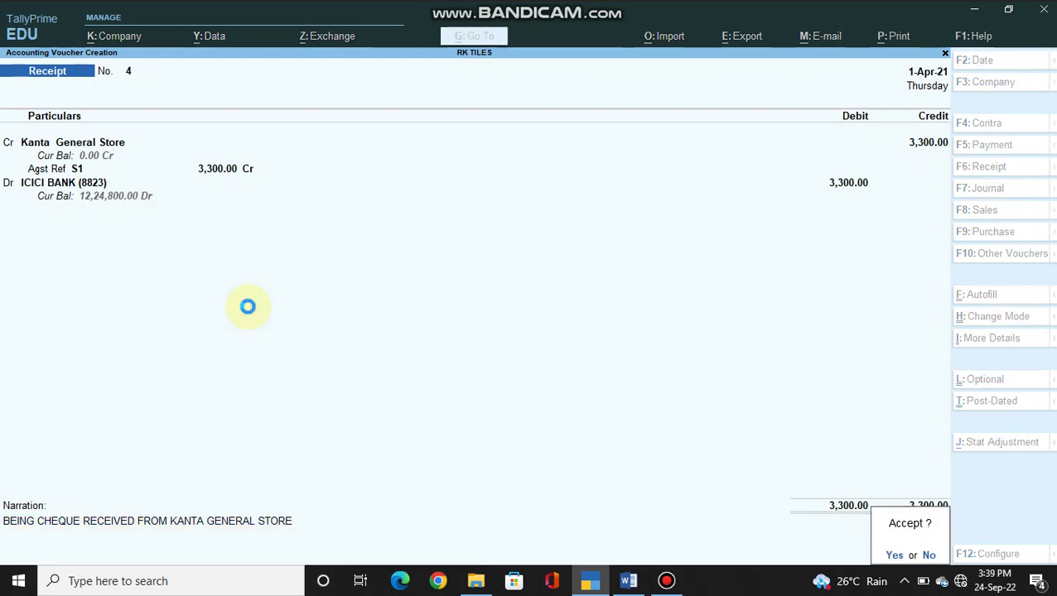
key("Return")
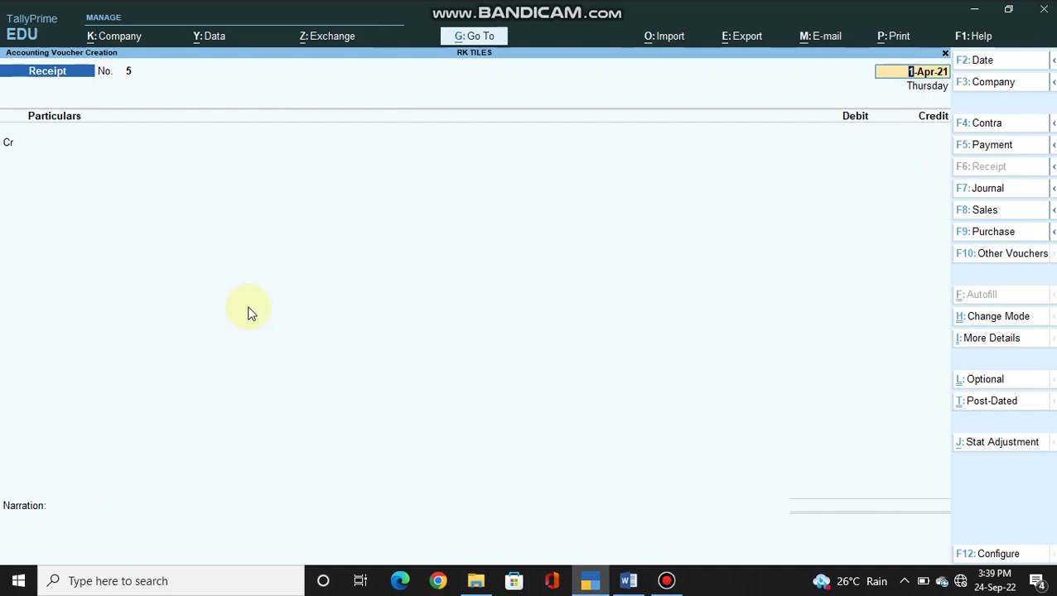
- Check the next receipt in the Word document and credit ROMIO GENERAL STORE with 1000 in a new Receipt voucher dated 1-Apr-21
key("alt+Tab")
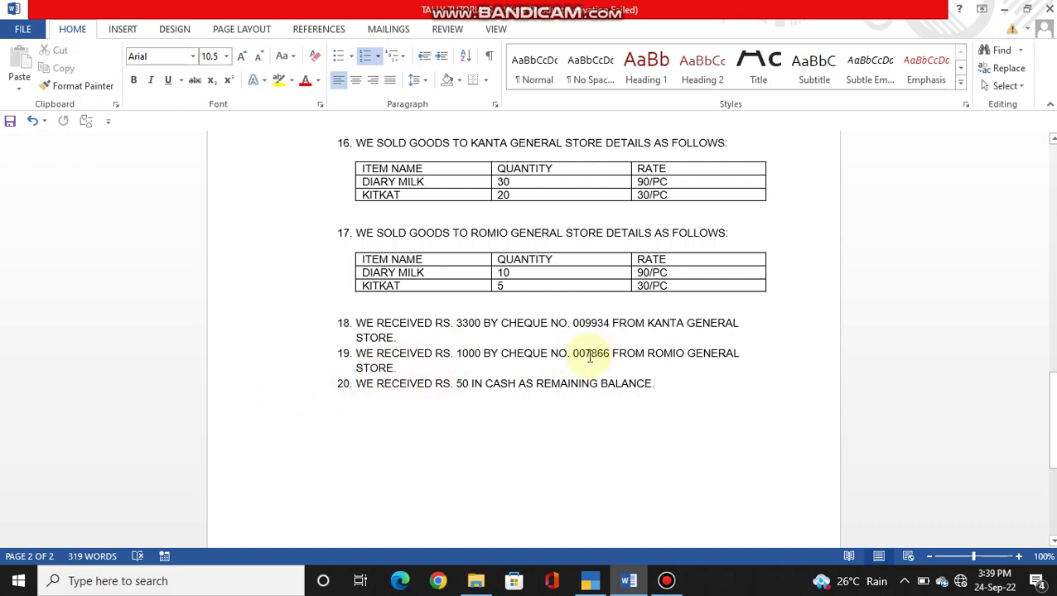
key("alt+Tab")
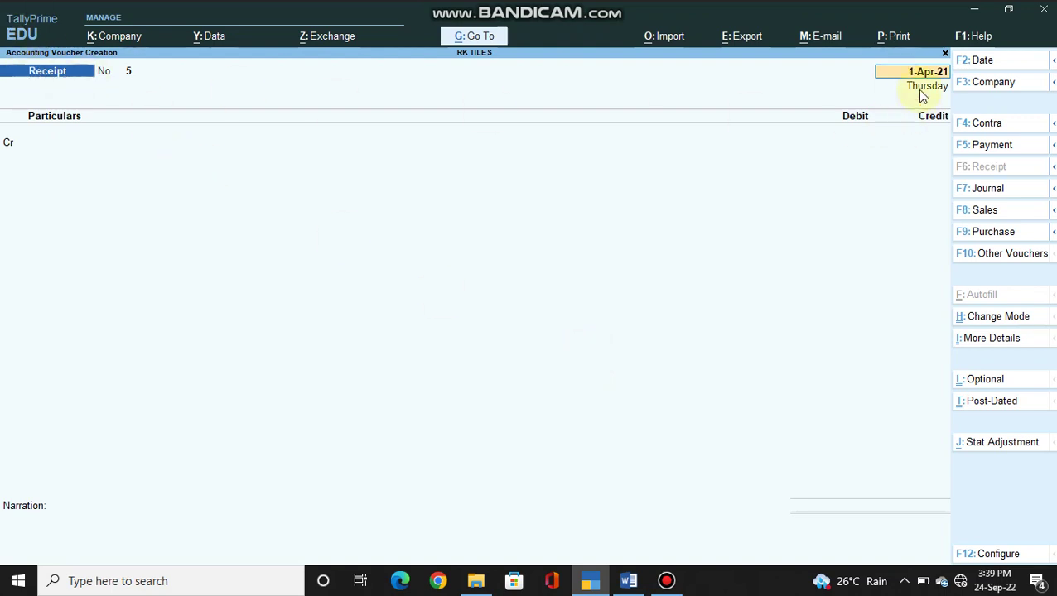
key("Return")
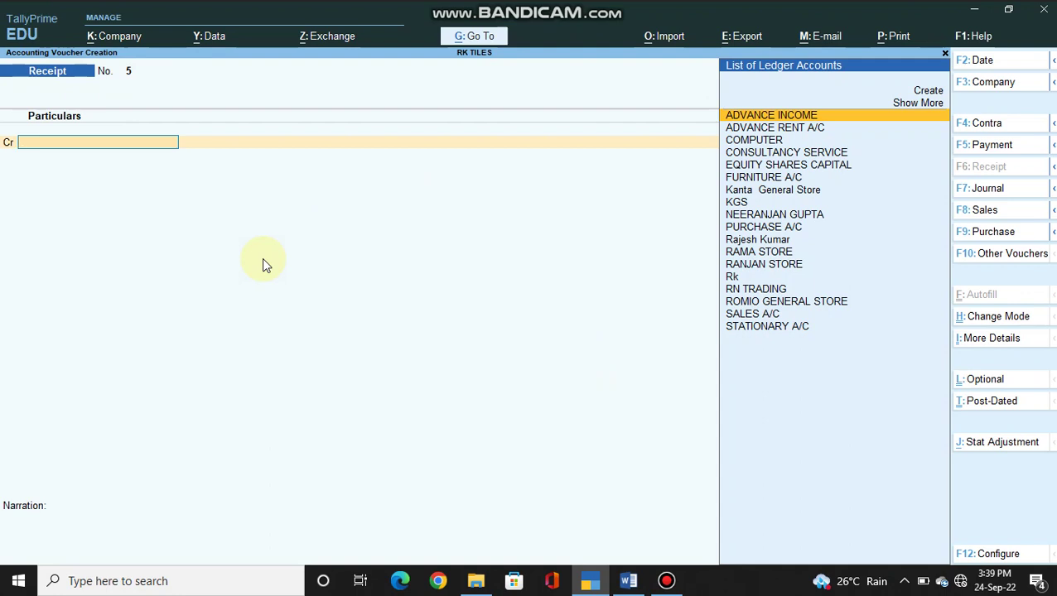
type("ROMI")
key("Return")
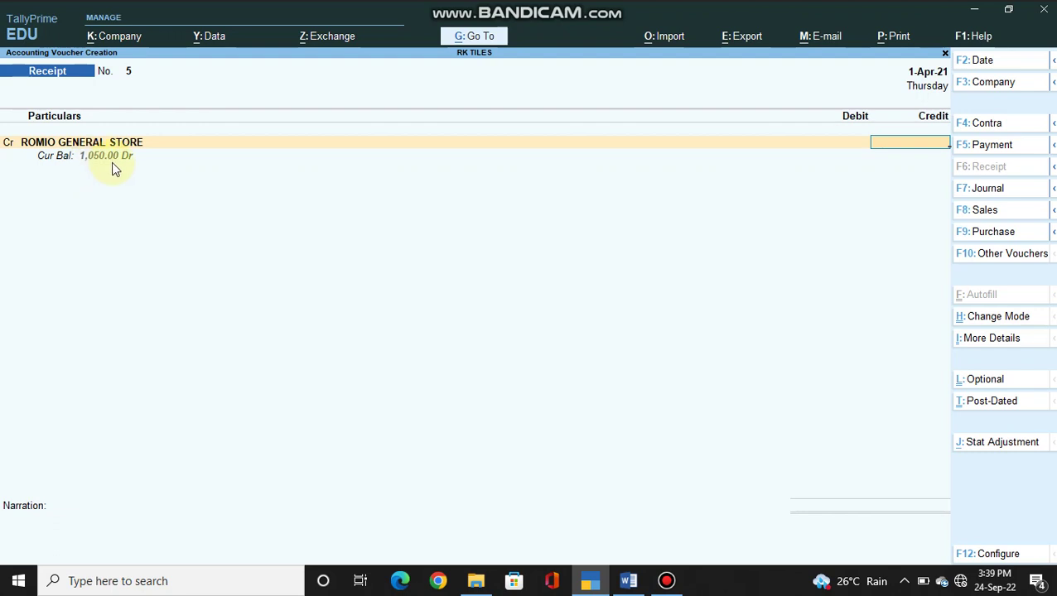
type("1000")
key("Return")
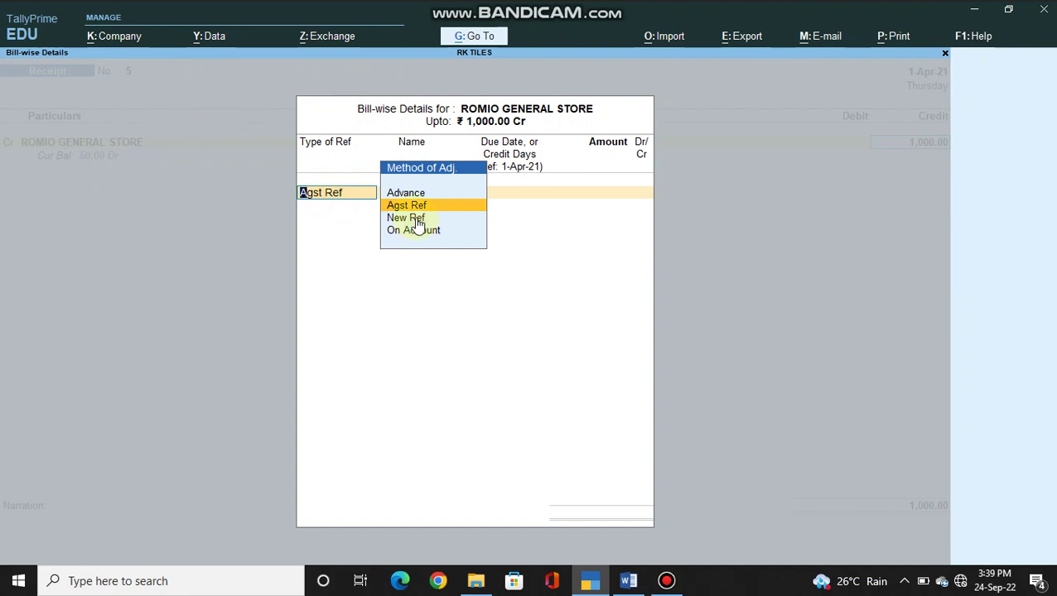
- Allocate the 1,000.00 credit as Agst Ref to pending bill S2 in the bill-wise details
key("Return")
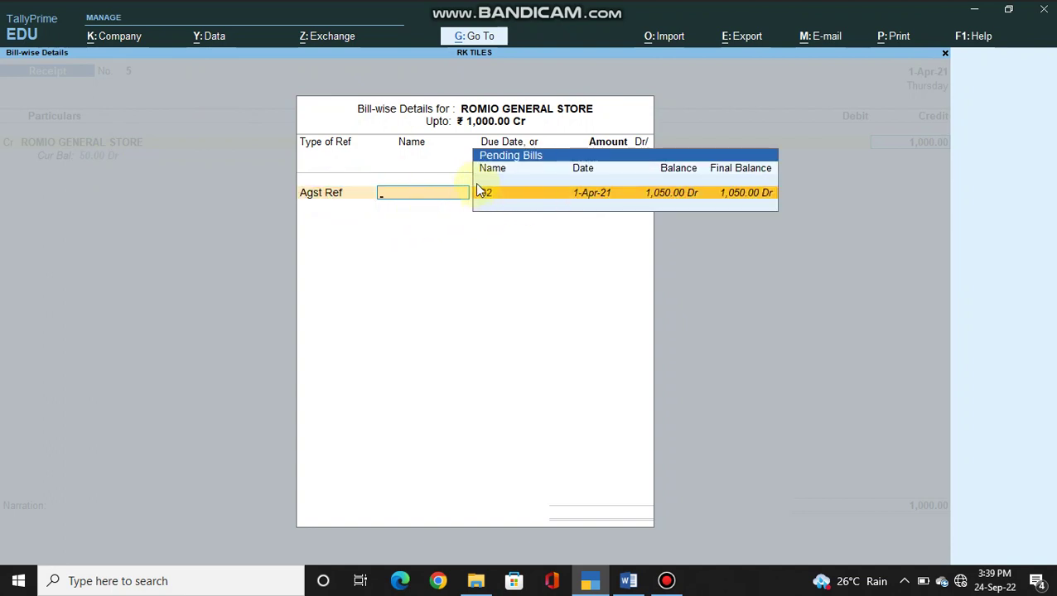
left_click(741, 197)
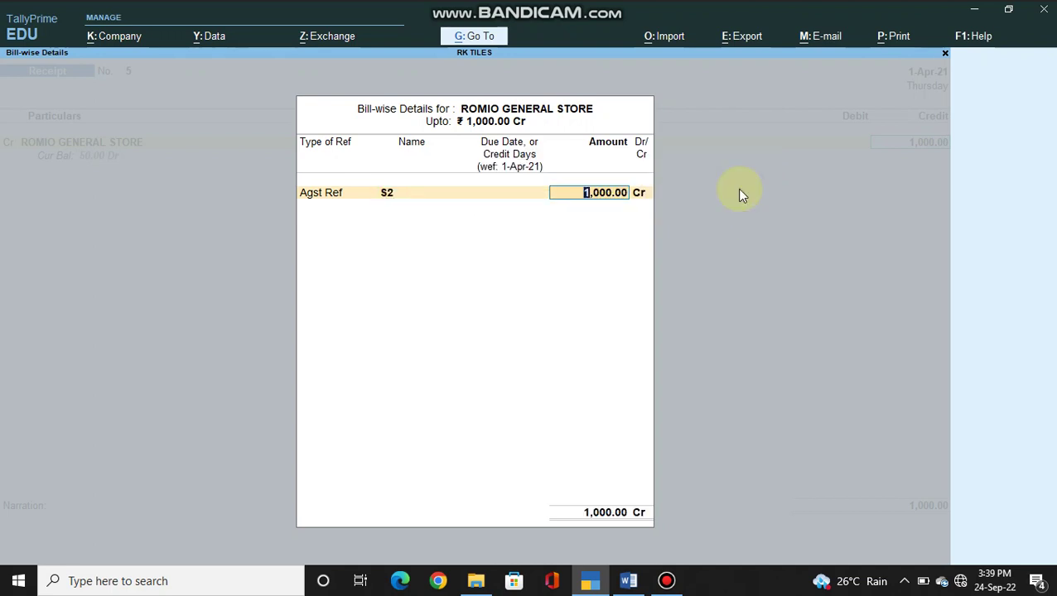
key("Return")
key("Return")
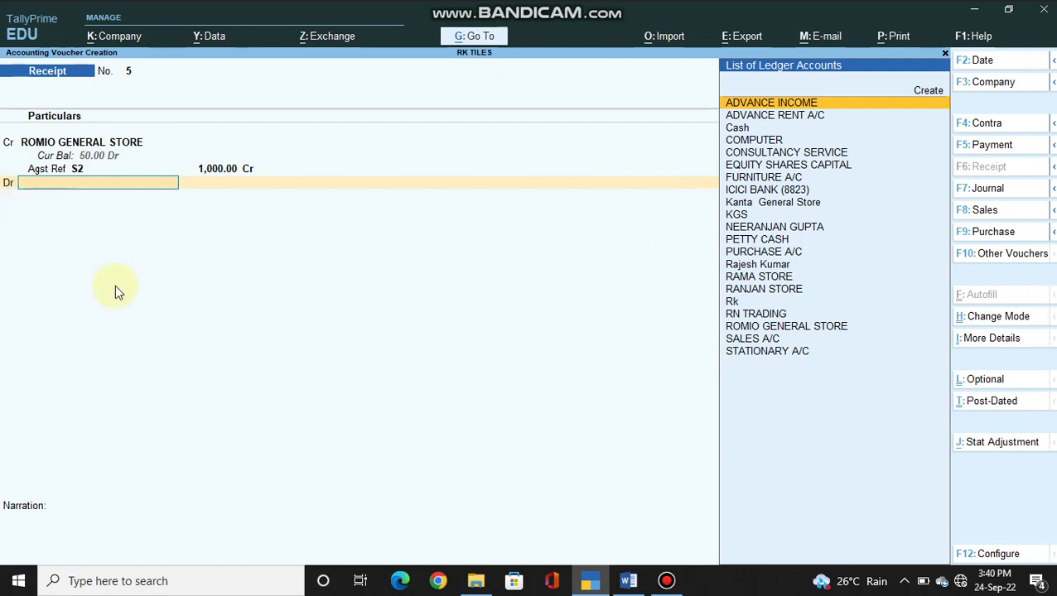
- Debit the ICICI BANK ledger with 1,000.00 and proceed to its Cheque/DD bank allocation
type("ICI")
key("Return")
key("Return")
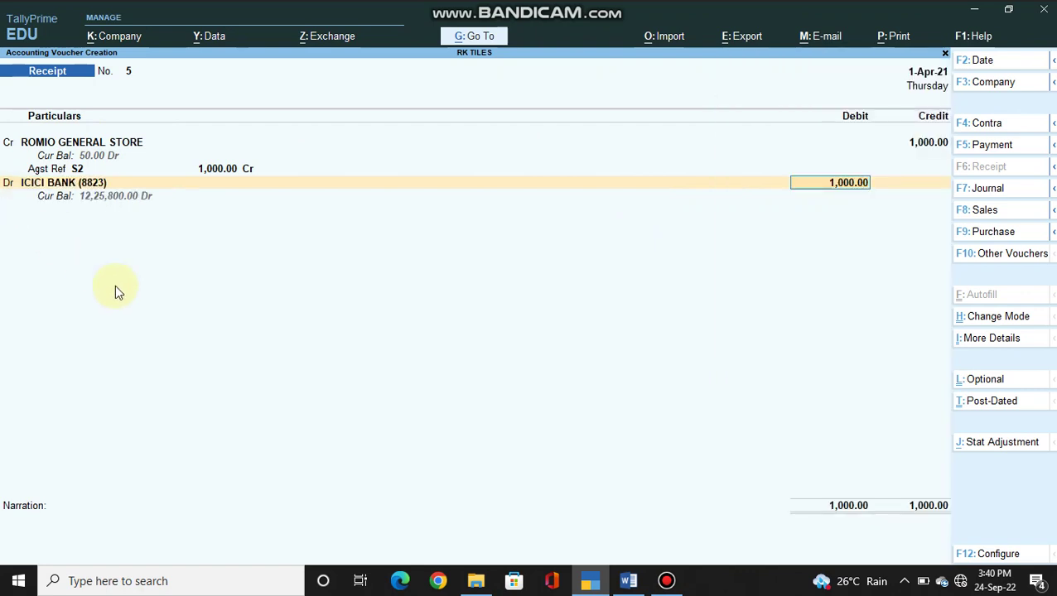
key("Return")
key("Return")
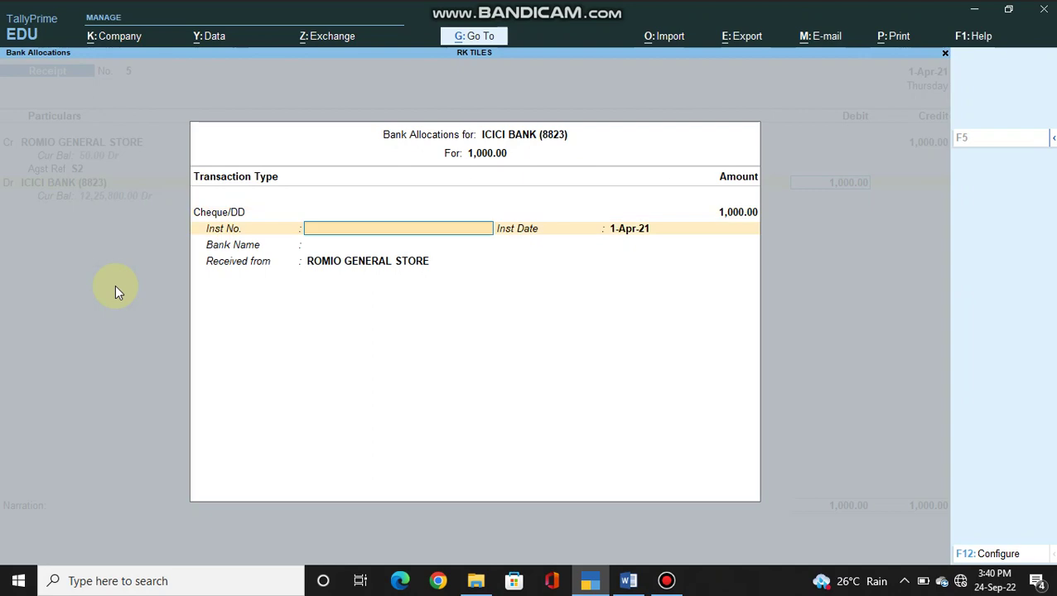
- Look up the cheque number in the Word document and complete the bank allocation with Inst No. 007866, date 1-Apr-21 and bank name Not Applicable
key("alt+Tab")
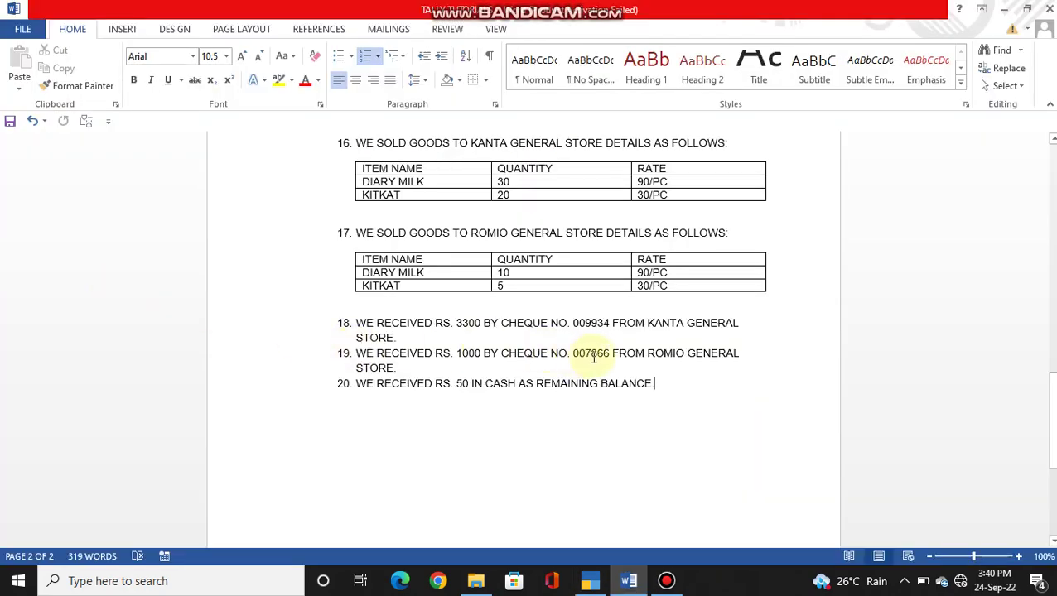
key("alt+Tab")
type("00")
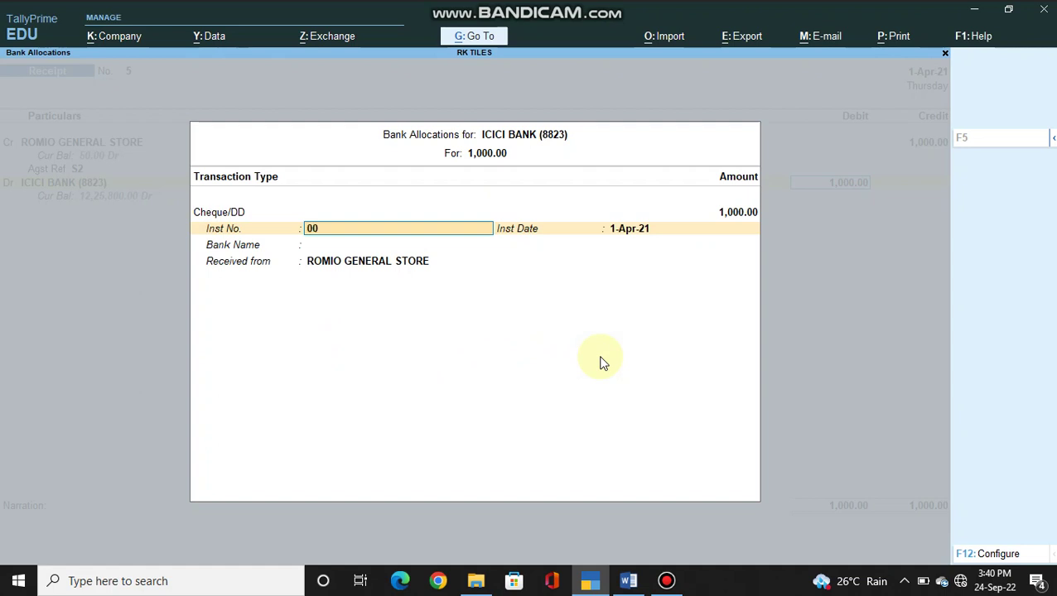
type("7866")
key("Return")
key("Return")
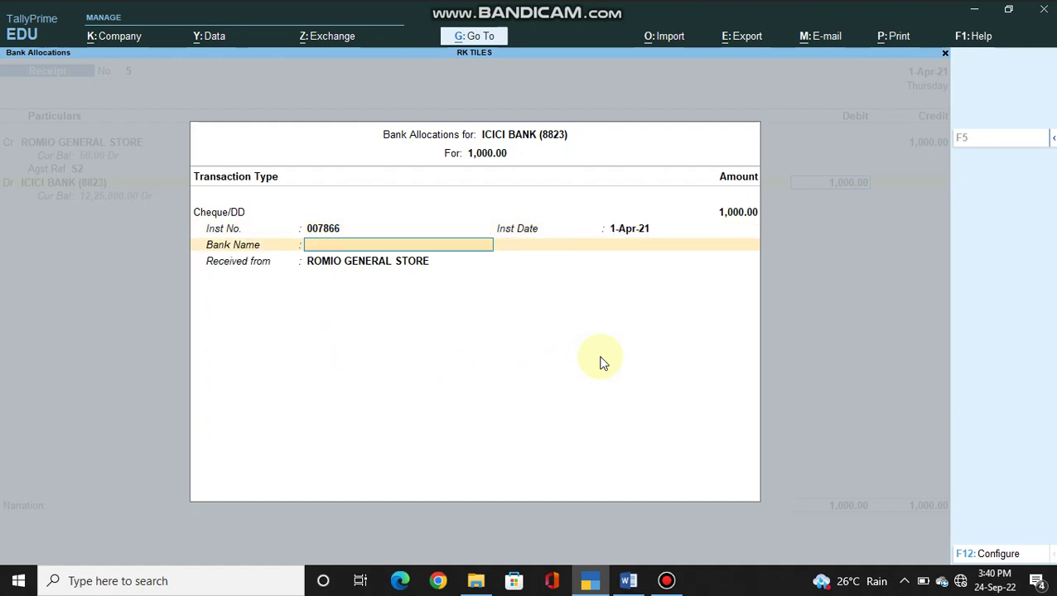
key("Return")
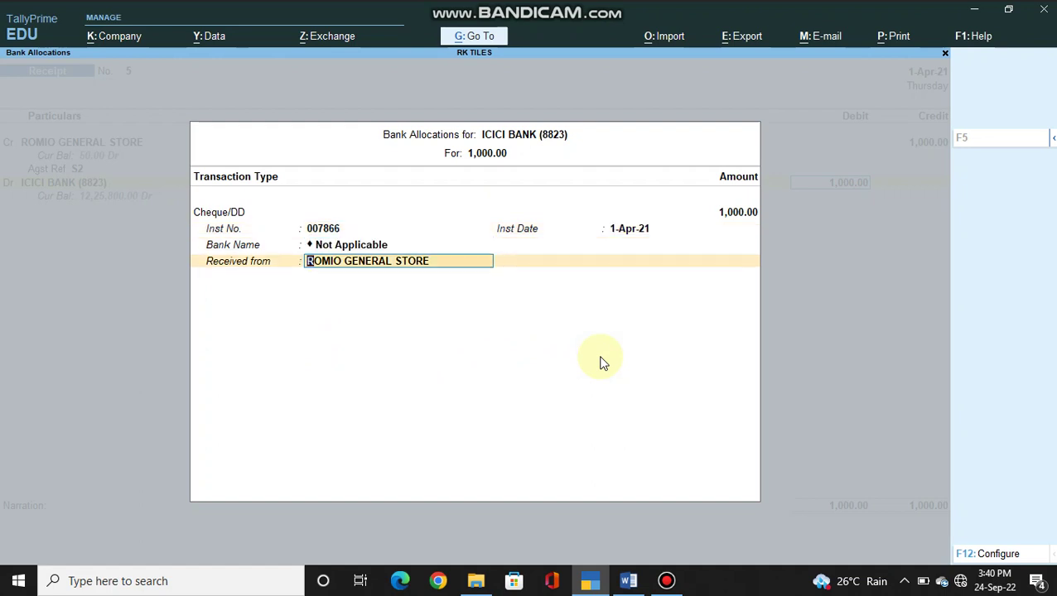
key("Return")
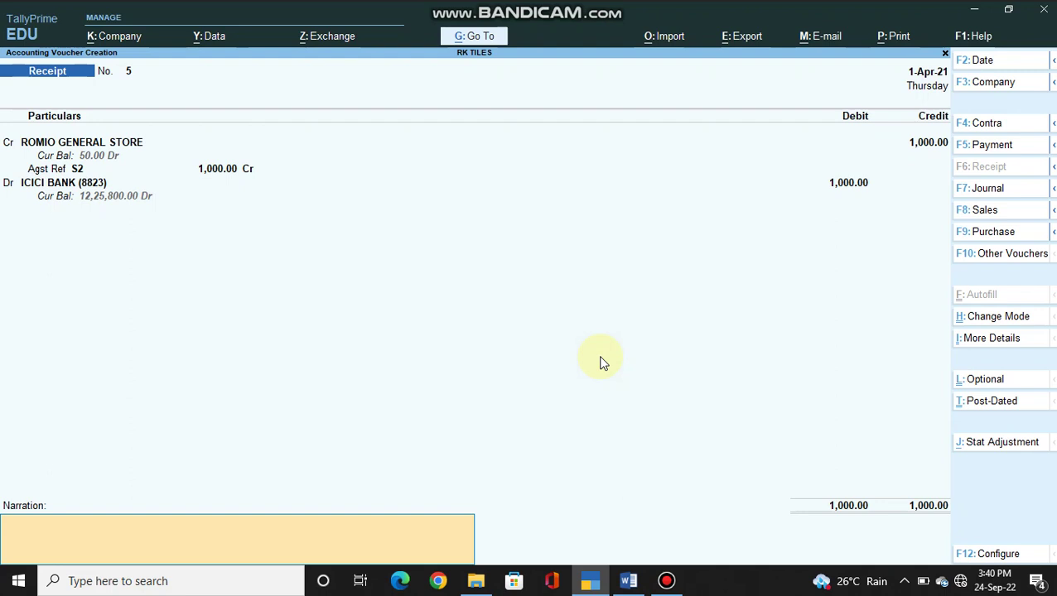
- Recall the previous narration, change it to "BEING CHEQUE RECEIVED FROM ROMIO GENERAL STORE", and save the Receipt voucher
key("ctrl")
key("ctrl+r")
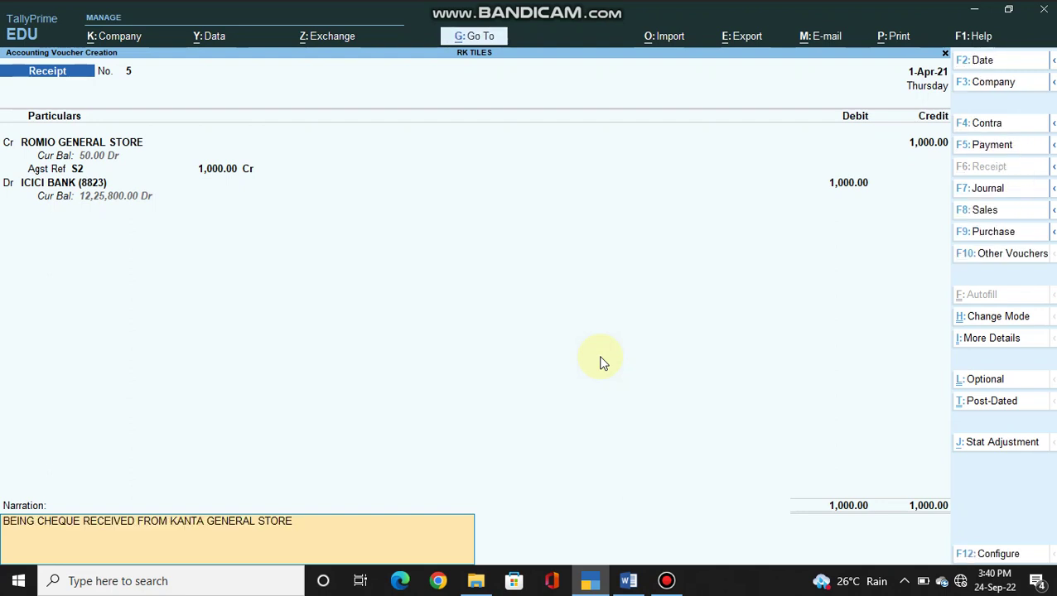
key("BackSpace")
key("BackSpace")
key("BackSpace")
key("BackSpace")
key("BackSpace")
key("BackSpace")
key("BackSpace")
key("BackSpace")
key("BackSpace")
key("BackSpace")
key("BackSpace")
key("BackSpace")
key("BackSpace")
key("BackSpace")
key("BackSpace")
key("BackSpace")
key("BackSpace")
key("BackSpace")
key("BackSpace")
type("ROM")
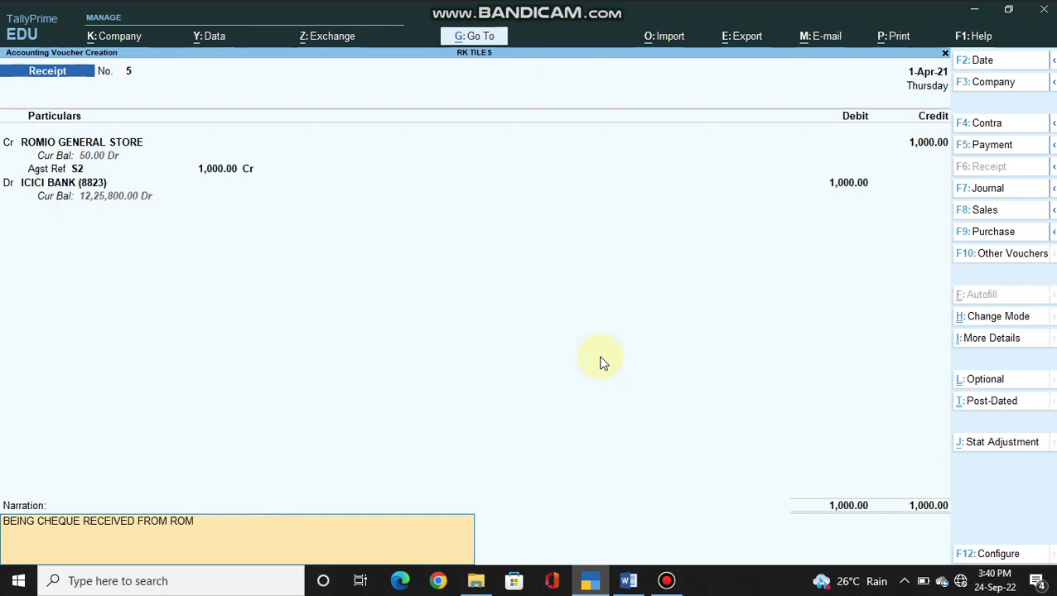
type("IO GENERAL STORE")
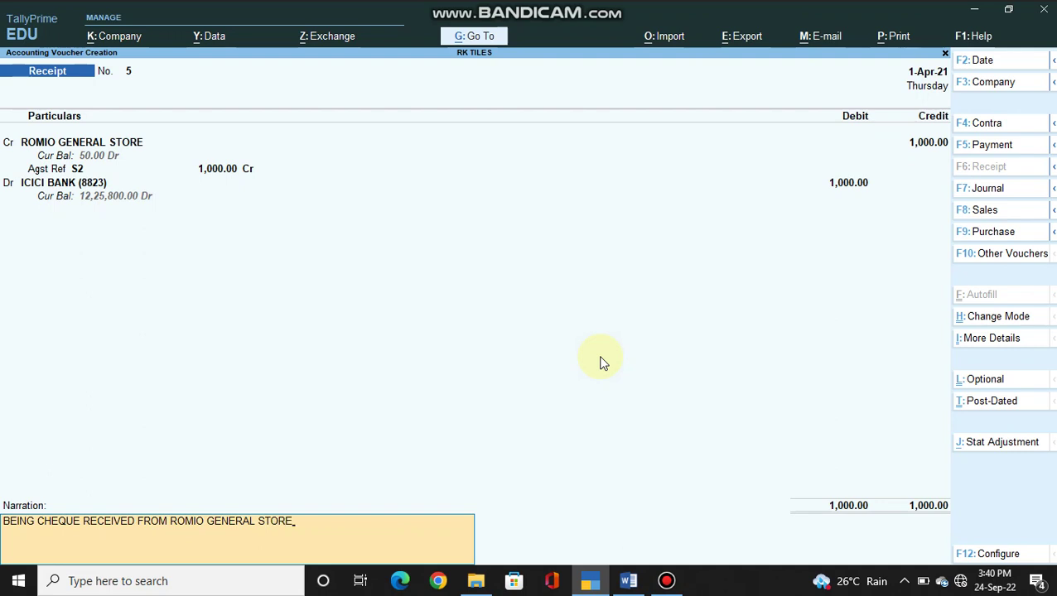
key("Return")
key("Return")
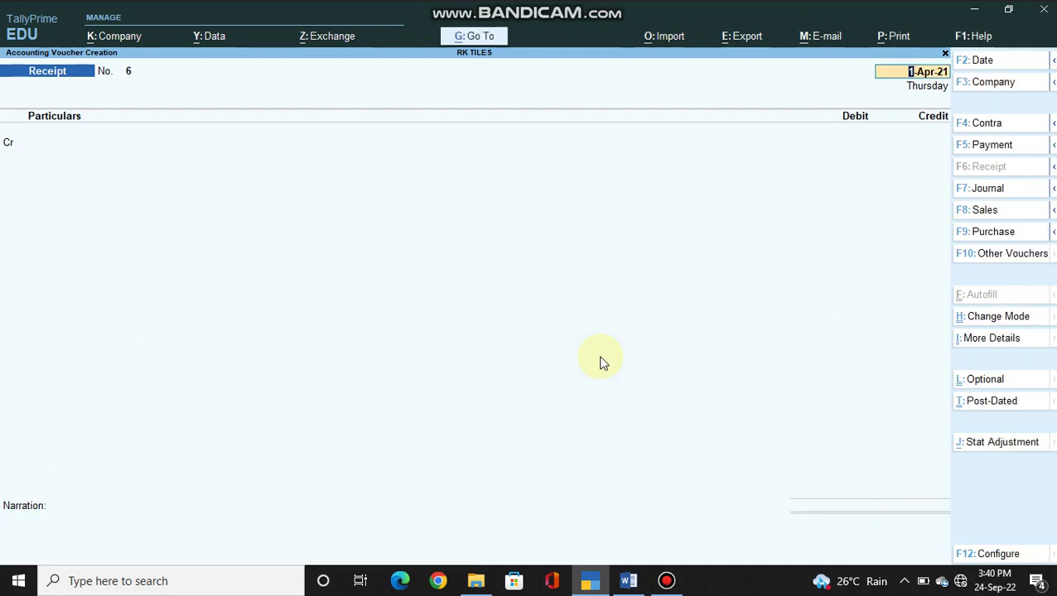
- Leave voucher entry and open the outstanding Bills Receivable report
key("BackSpace")
key("Escape")
key("Return")
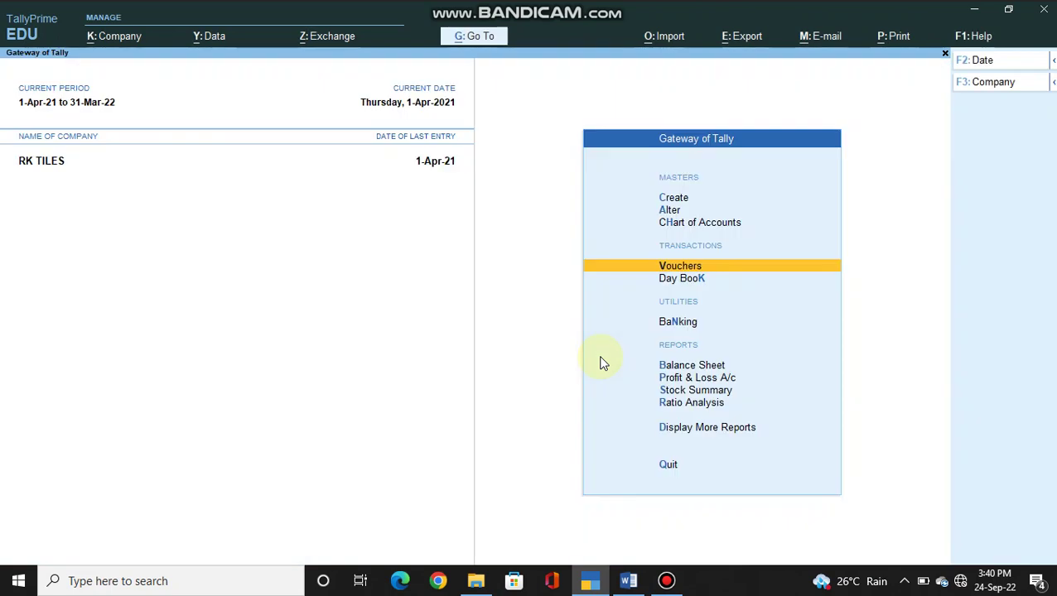
key("d")
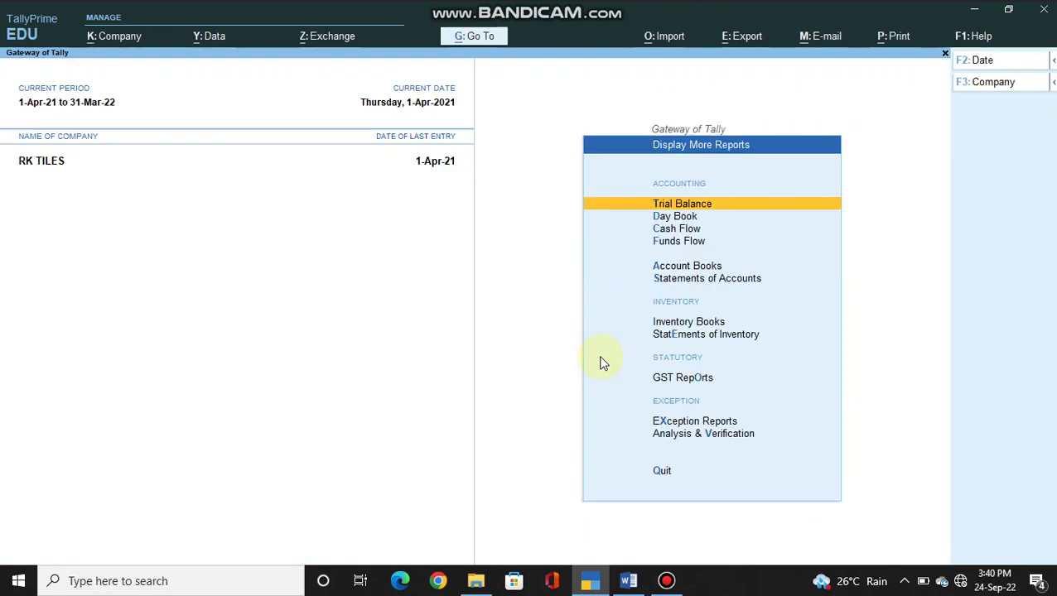
key("s")
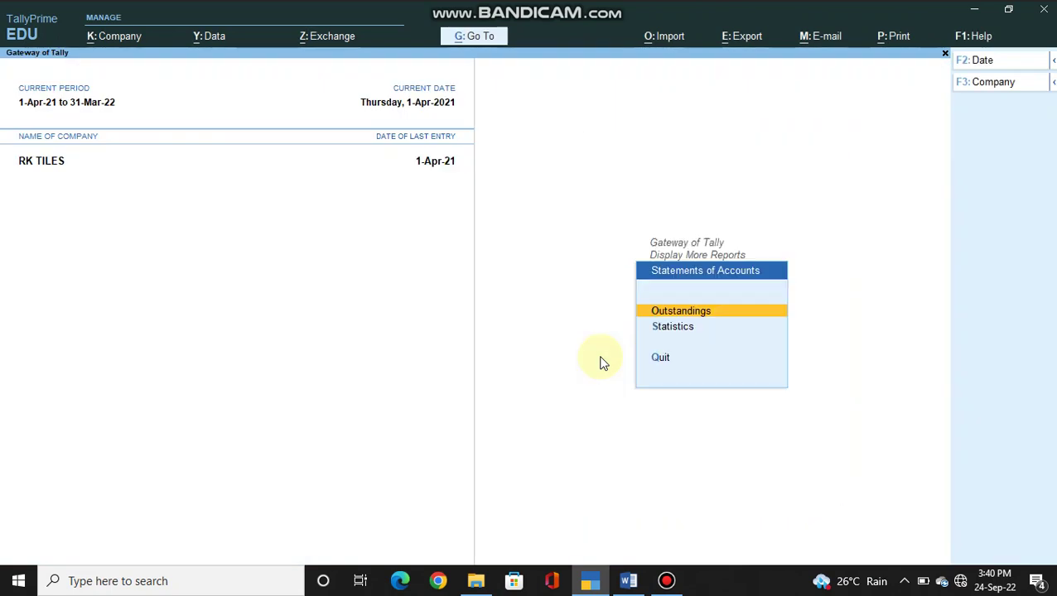
key("o")
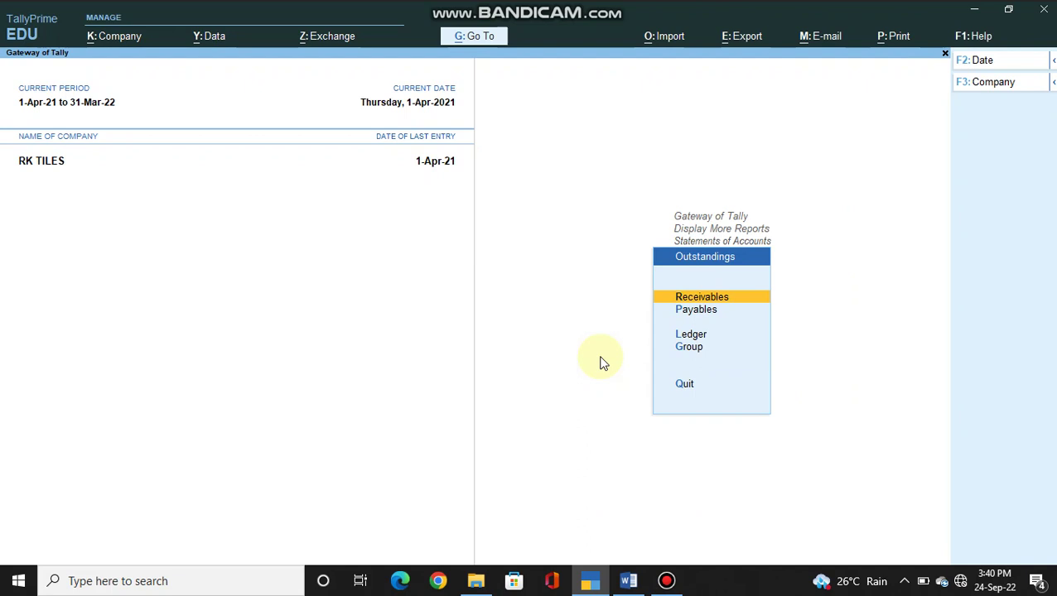
key("Return")
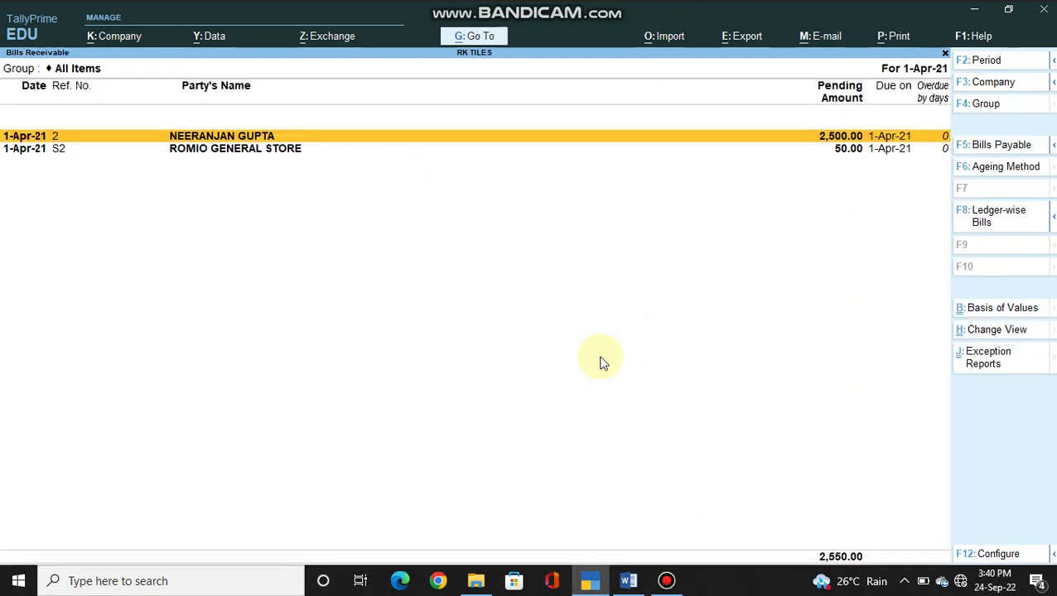
- Examine the pending receivable bills, expand the details of ROMIO GENERAL STORE's bill S2, and return to the Gateway of Tally
key("Down")
key("Up")
key("Down")
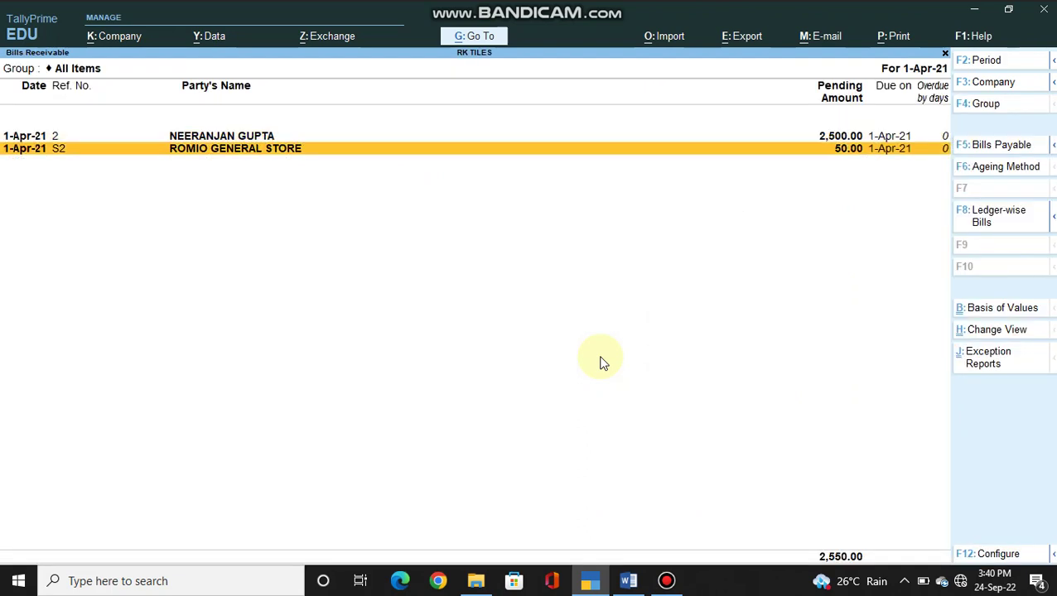
key("Up")
key("Down")
key("Up")
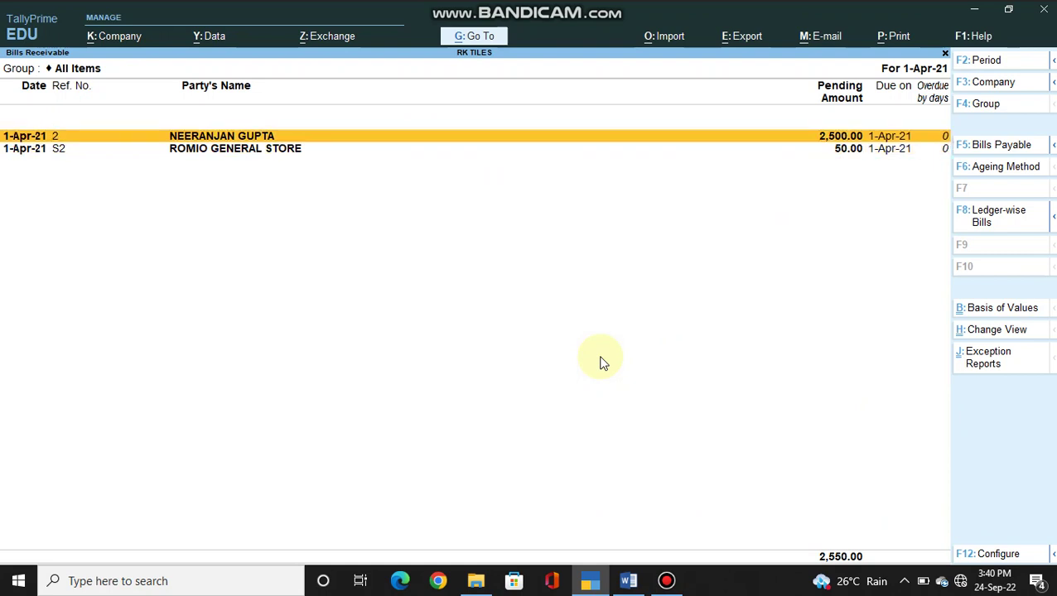
key("Down")
key("Up")
key("Down")
key("Up")
key("Down")
key("Up")
key("Down")
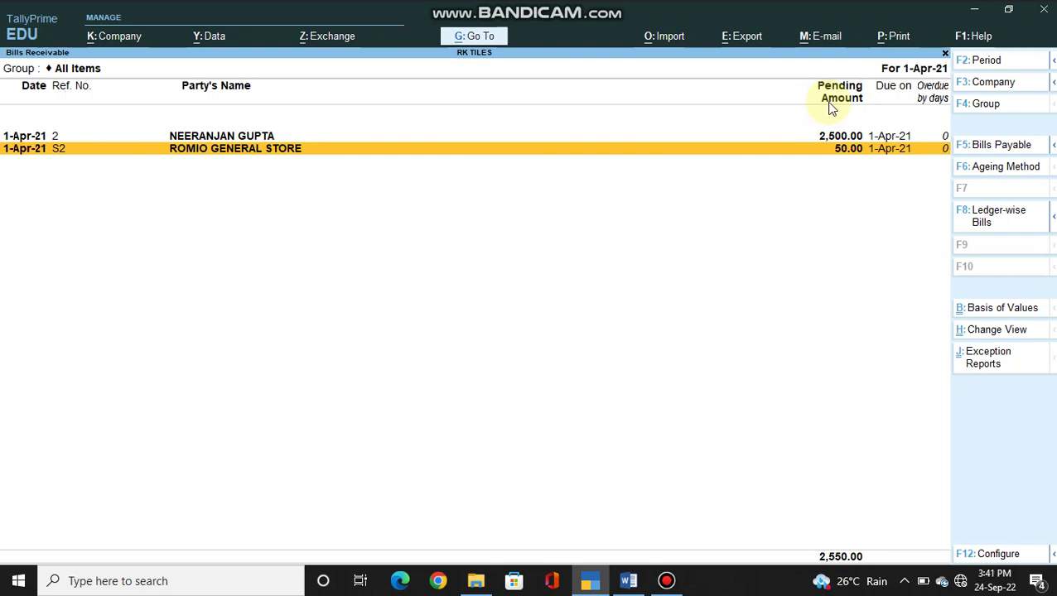
key("shift+Return")
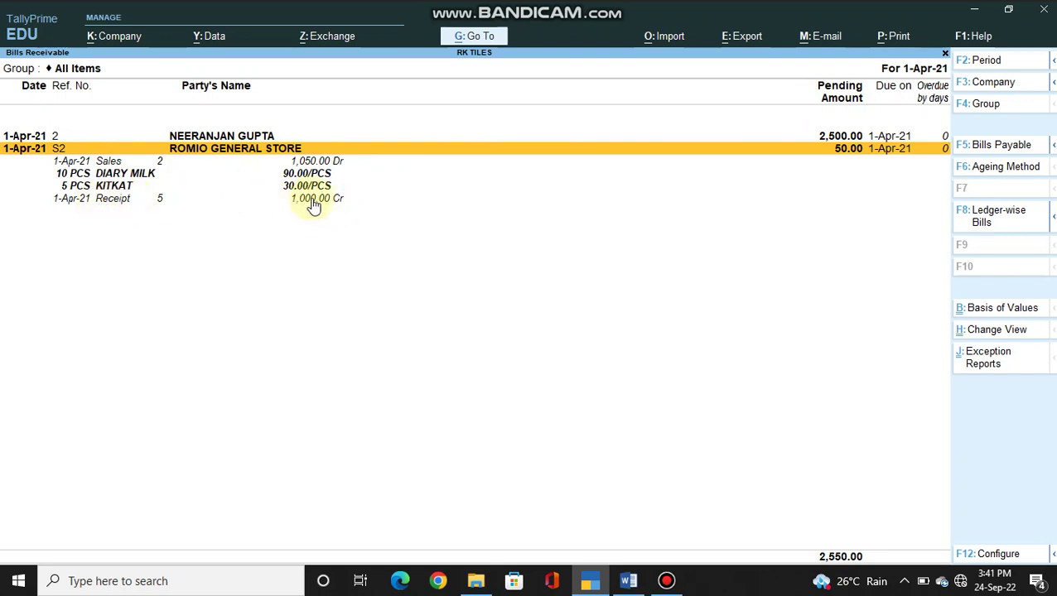
key("Escape")
key("Escape")
key("Escape")
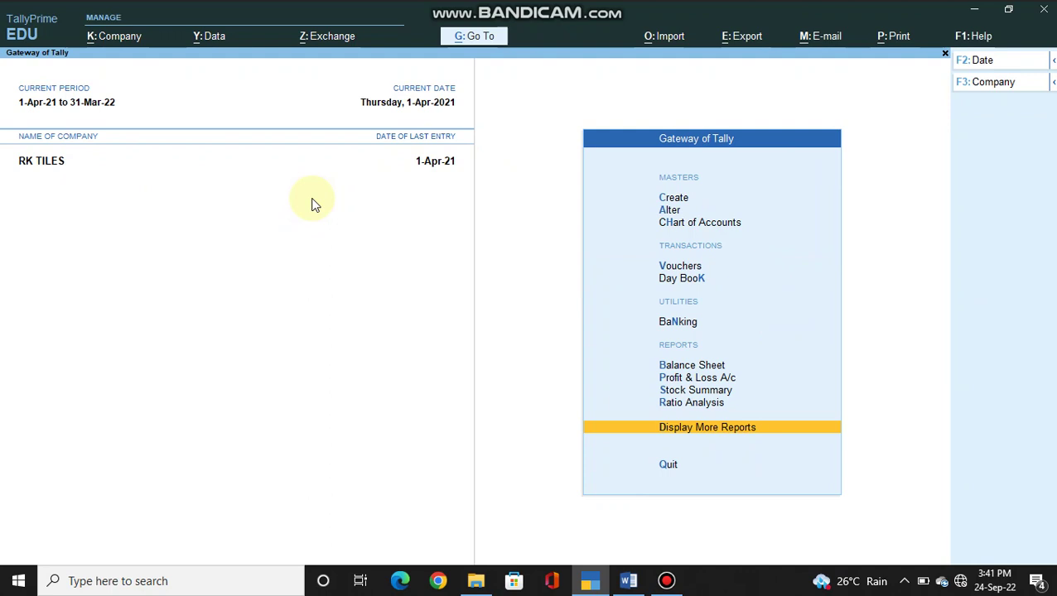
- Open a new Receipt voucher and check the remaining-balance transaction, item 20, in the Word document
key("v")
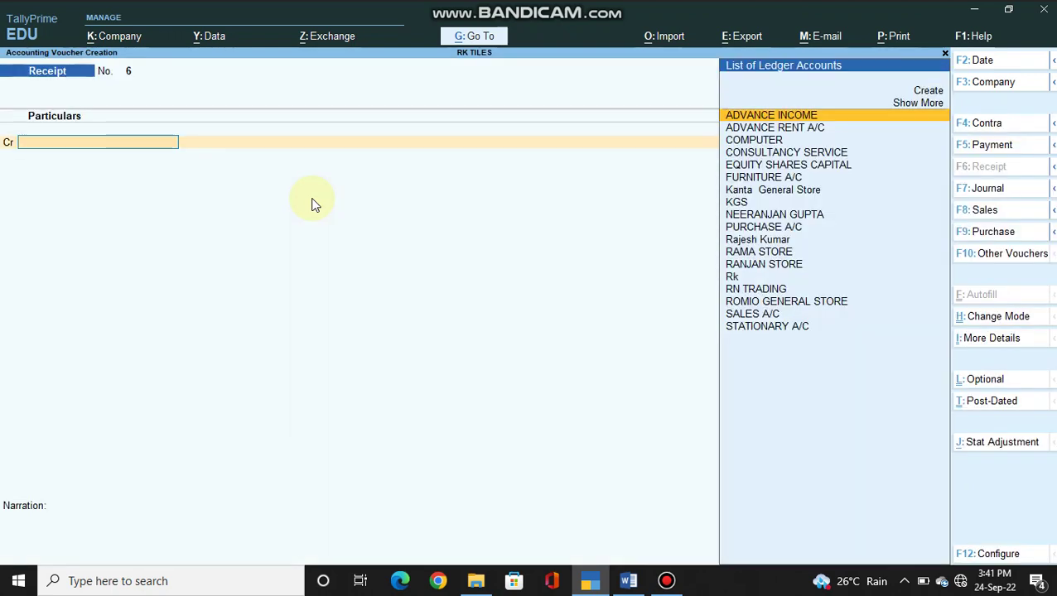
key("alt+Tab")
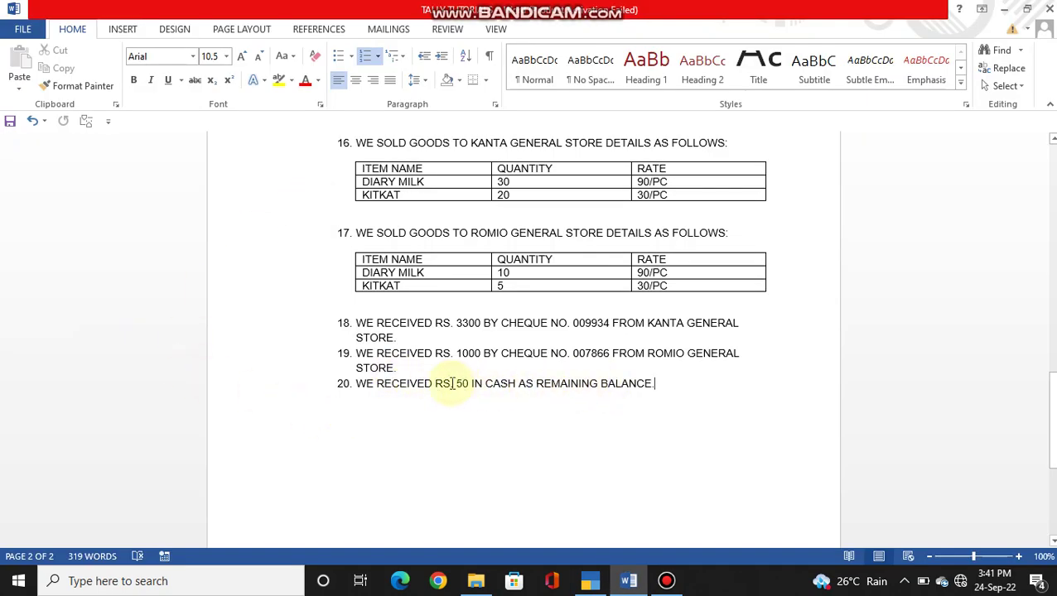
key("alt+Tab")
key("alt+Tab")
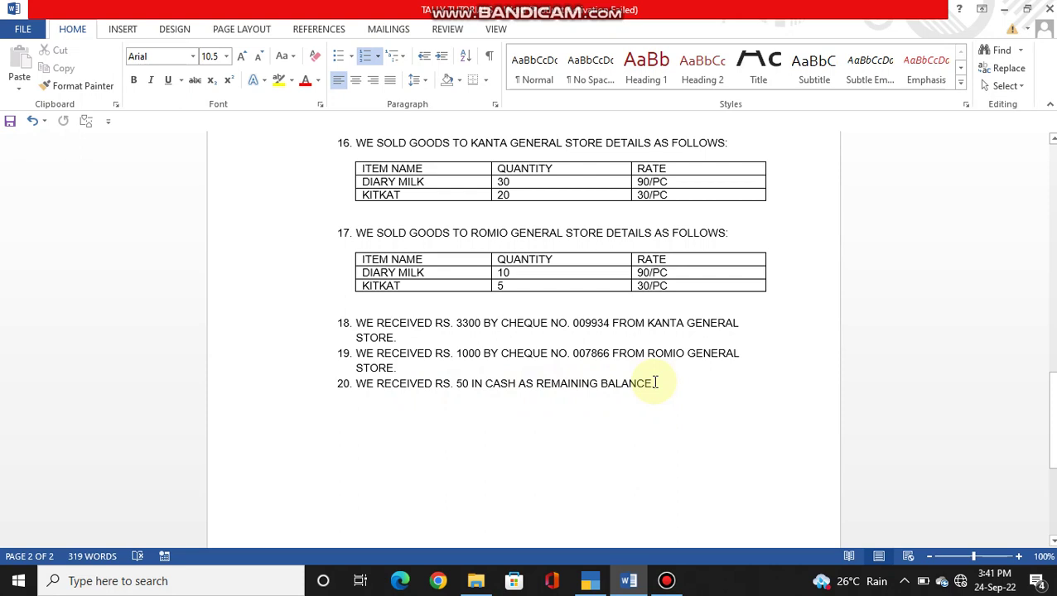
- Extend item 20 in the Word document with "OF ROMIO GENERAL STORE" and start a new numbered line after it
type("OF ")
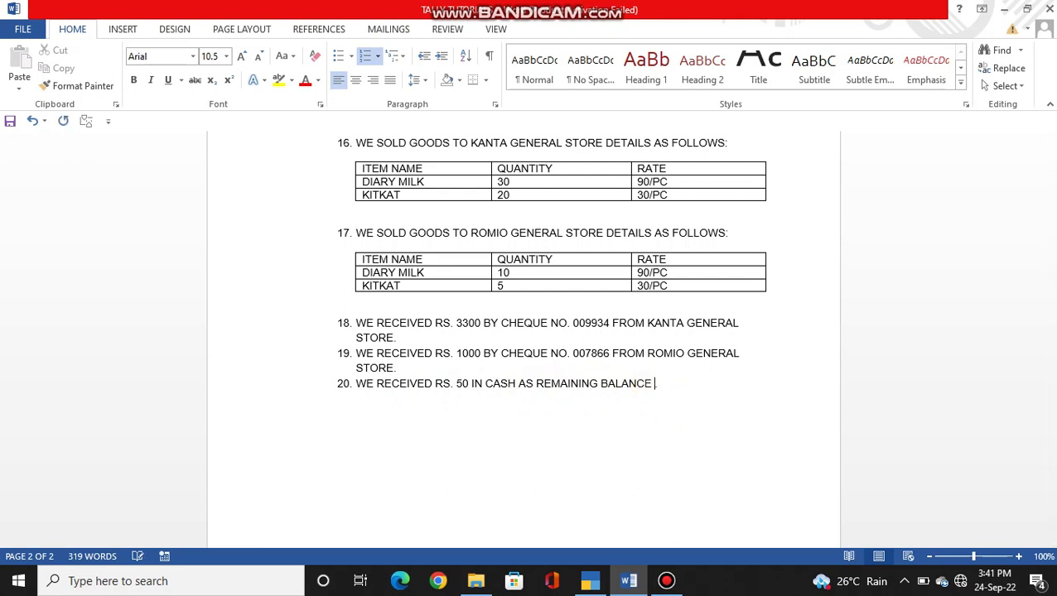
type("ROMIO GENERAL.")
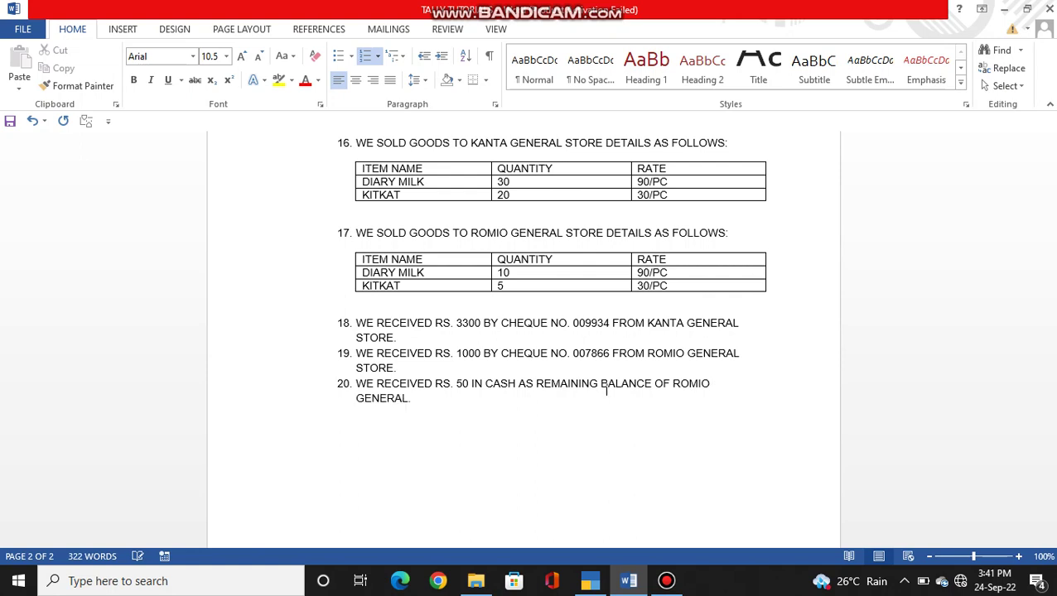
key("BackSpace")
type("SOTE")
key("BackSpace")
key("BackSpace")
key("BackSpace")
type("T")
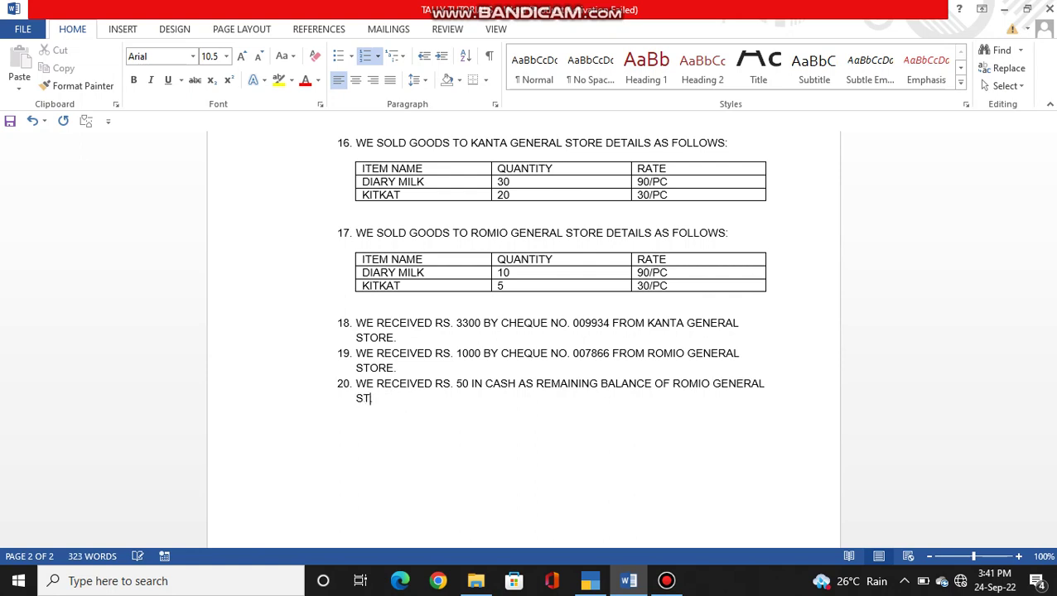
type("ORE")
key("Return")
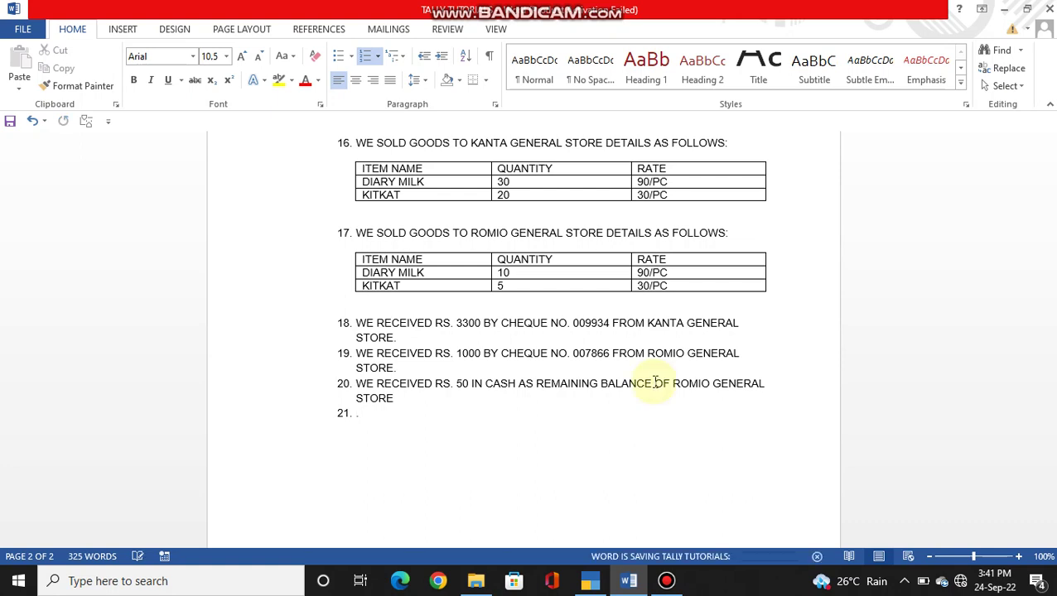
- Back in TallyPrime, credit ROMIO GENERAL STORE with 50 in the Receipt voucher and allocate it as Agst Ref to pending bill S2
key("alt+Tab")
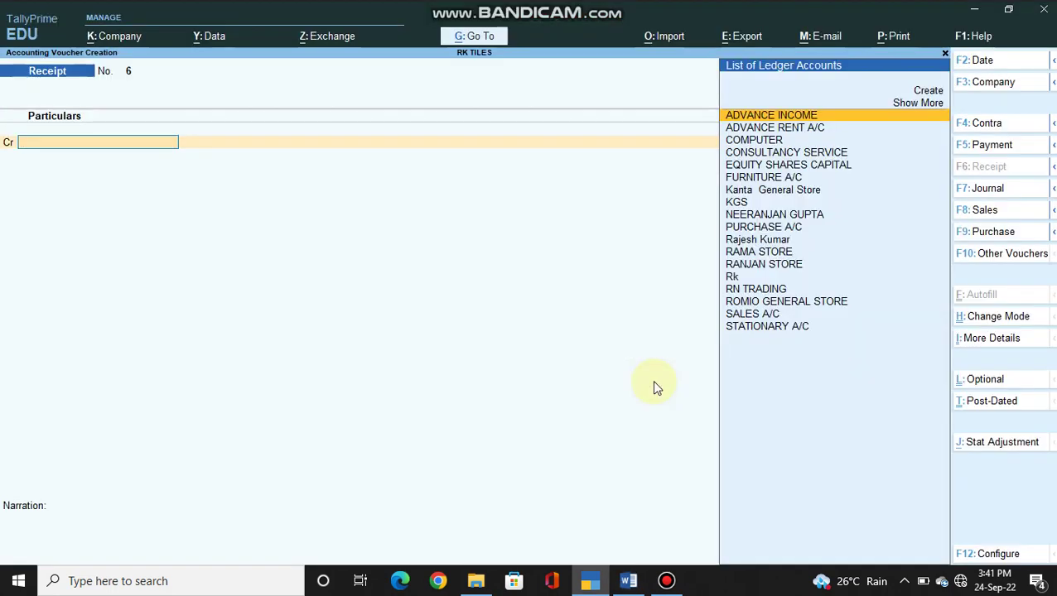
type("ROMI")
key("Return")
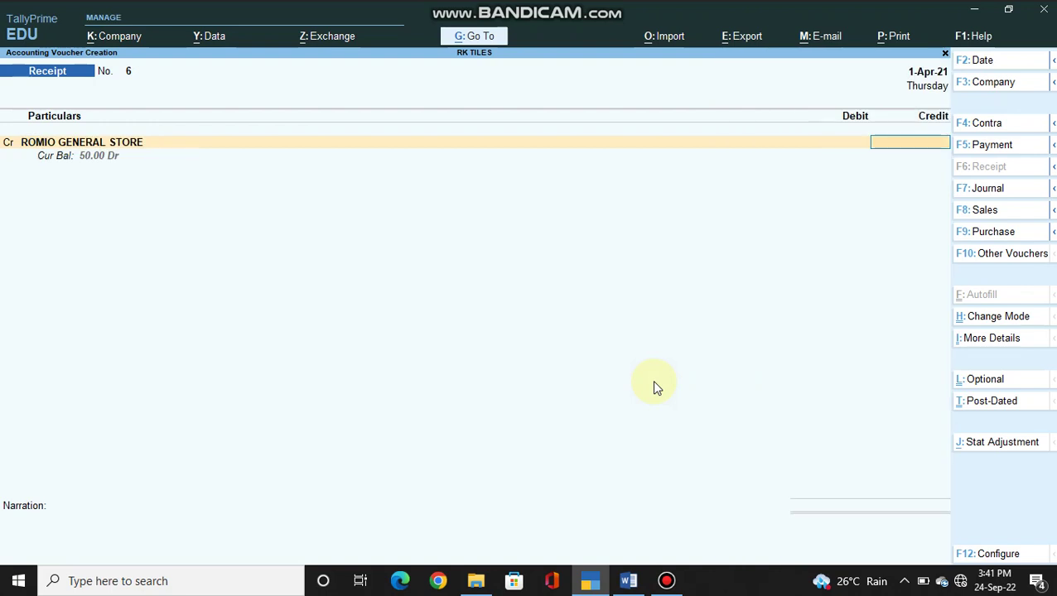
type("50")
key("Return")
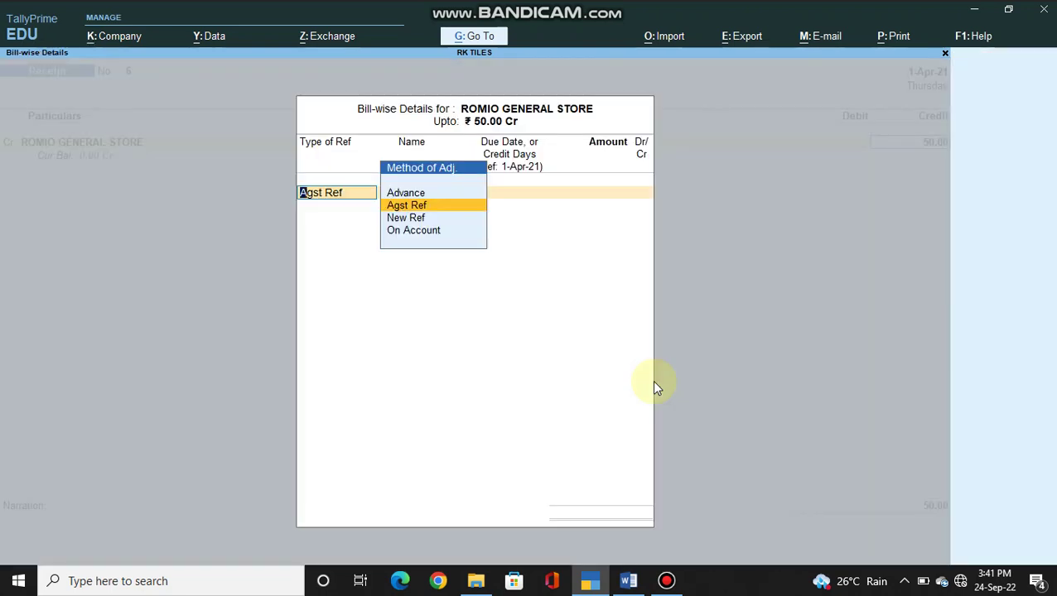
key("Return")
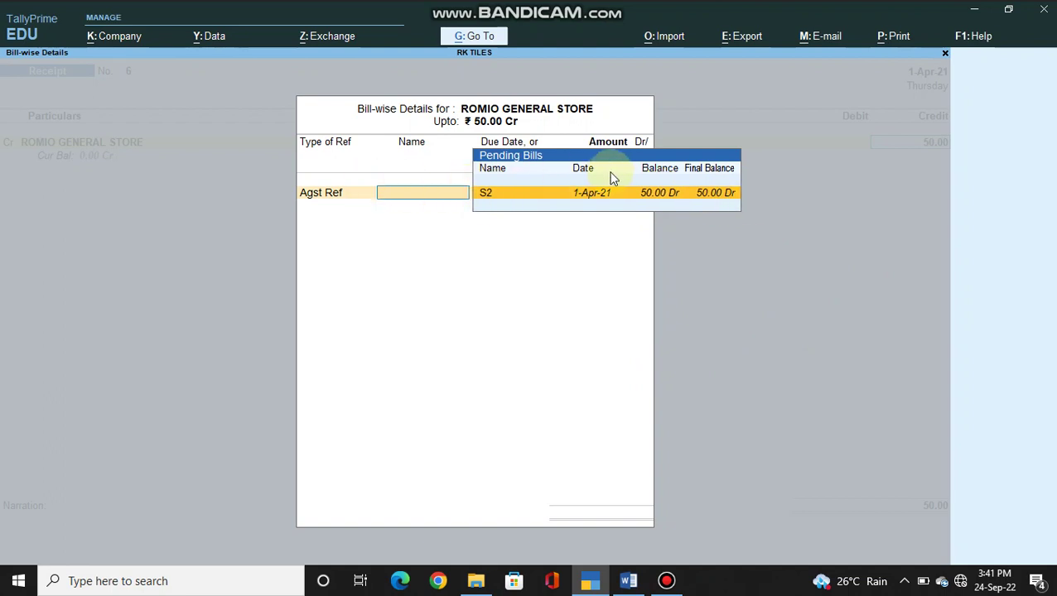
left_click(642, 193)
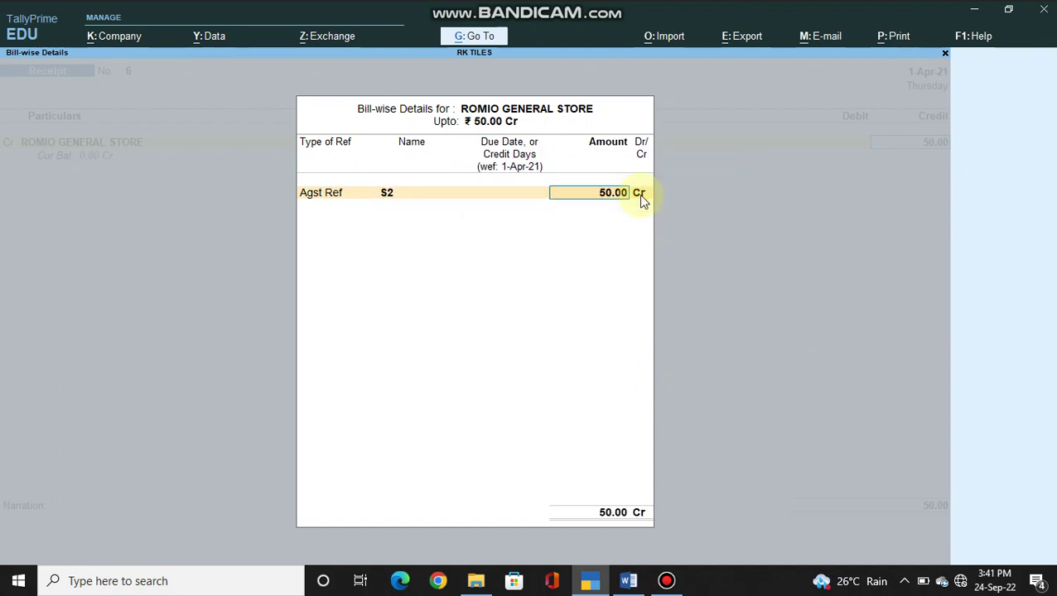
key("Return")
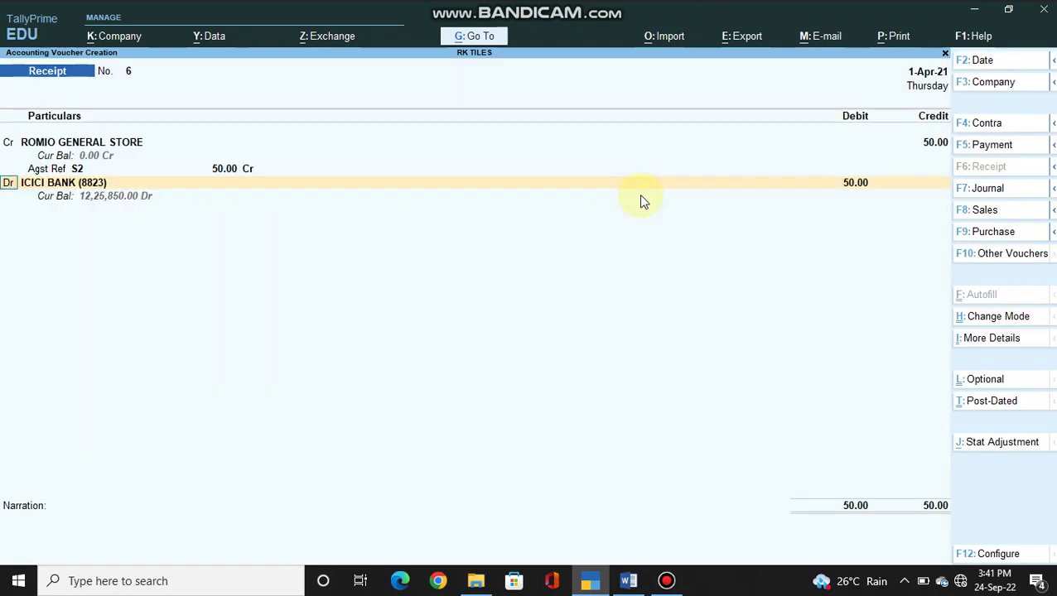
- Replace the voucher's debit account ICICI BANK with Cash and accept the 50 debit amount
key("Return")
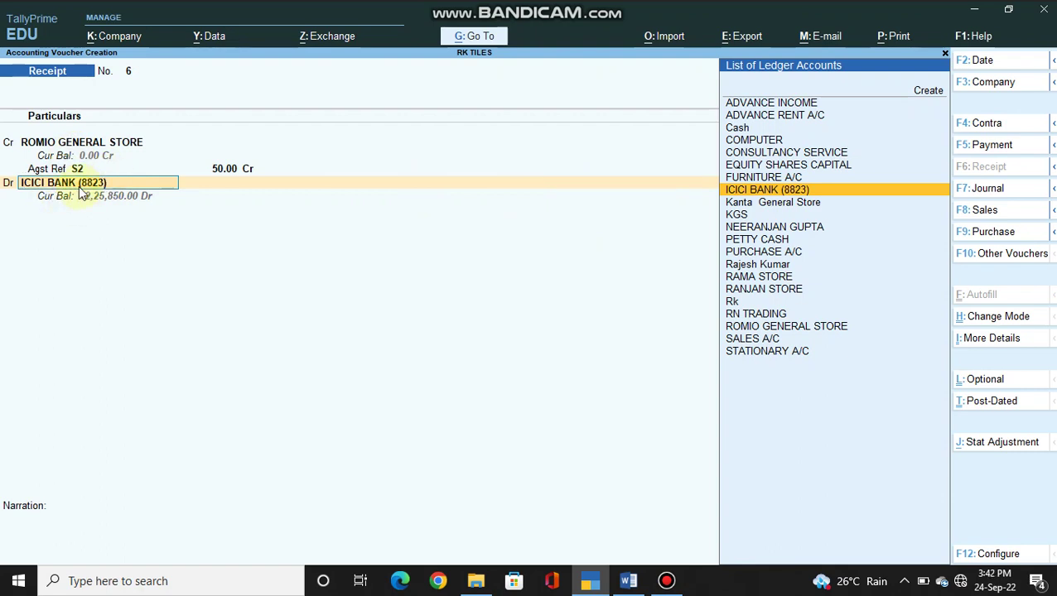
type("CAS")
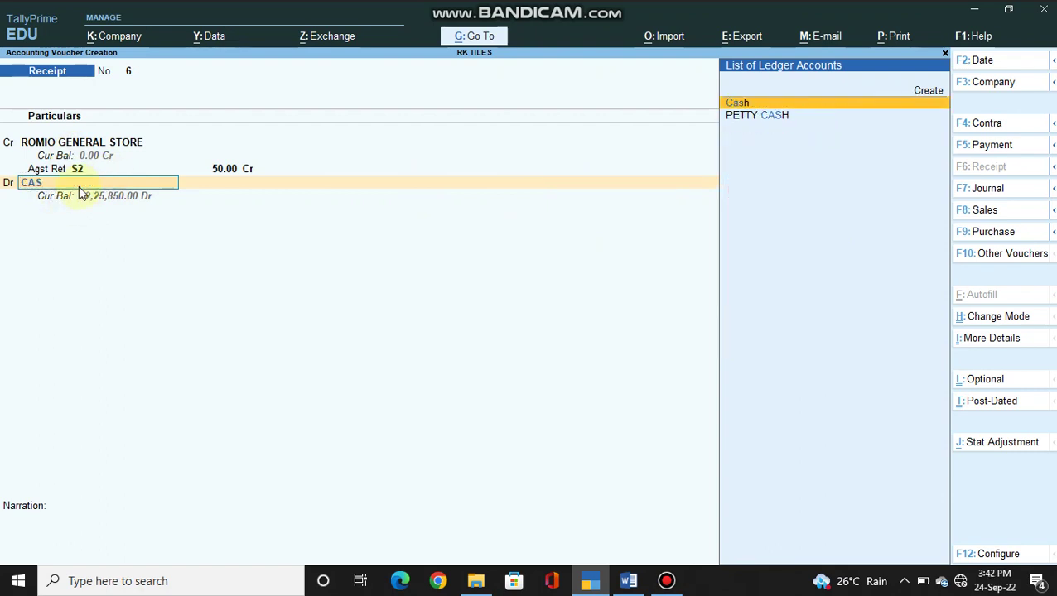
type("H")
key("Return")
key("Return")
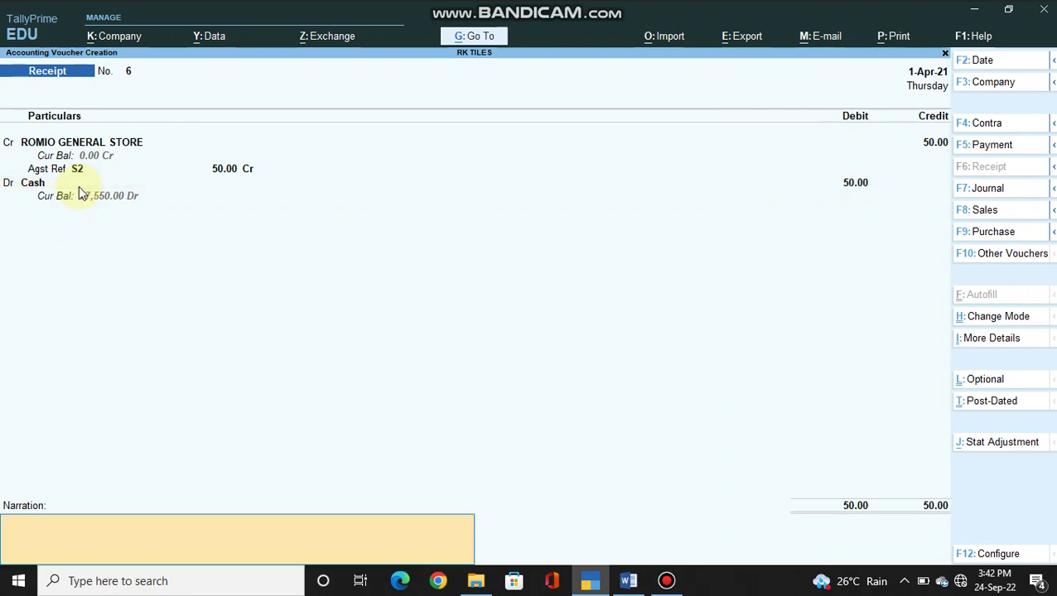
- Enter the narration "BEING CASH RECEIVED FROM ROMIO GENERAL STORE" and save the Receipt voucher
type("BEING CASH RECEIVED FROM")
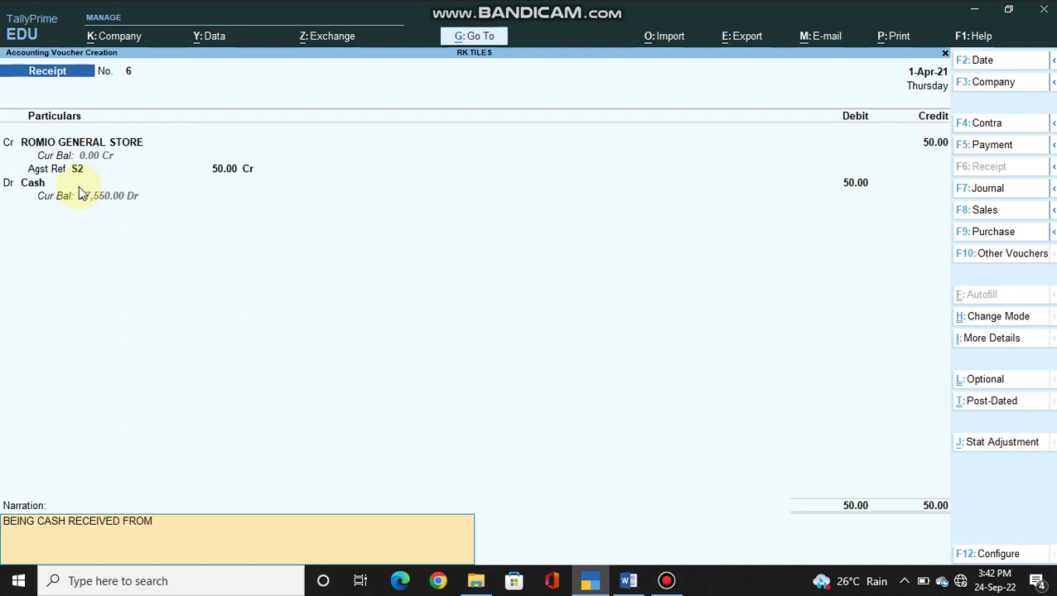
type(" ROMIO GENERAL STORE")
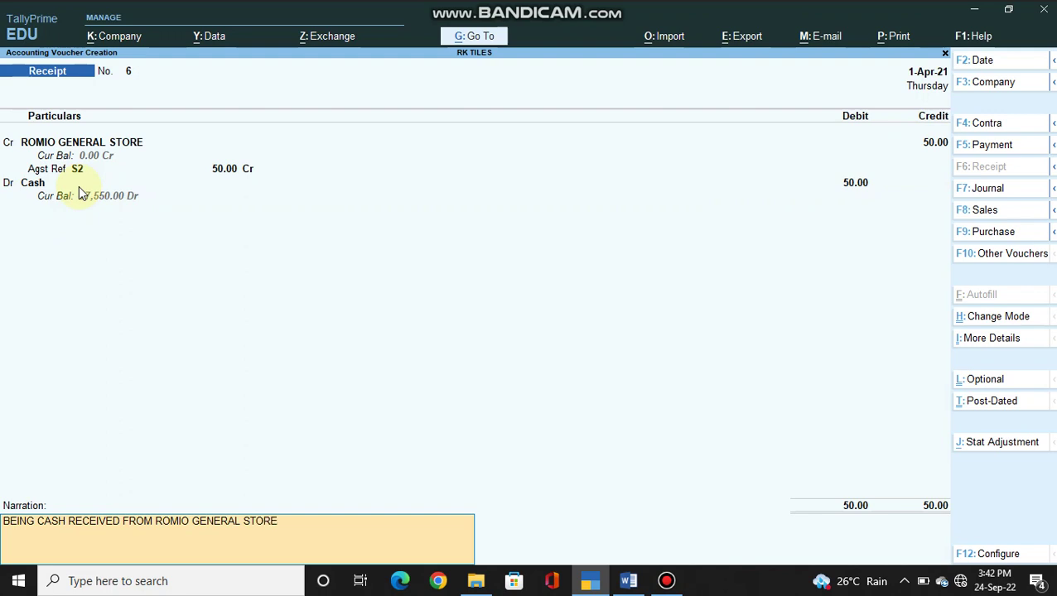
key("Return")
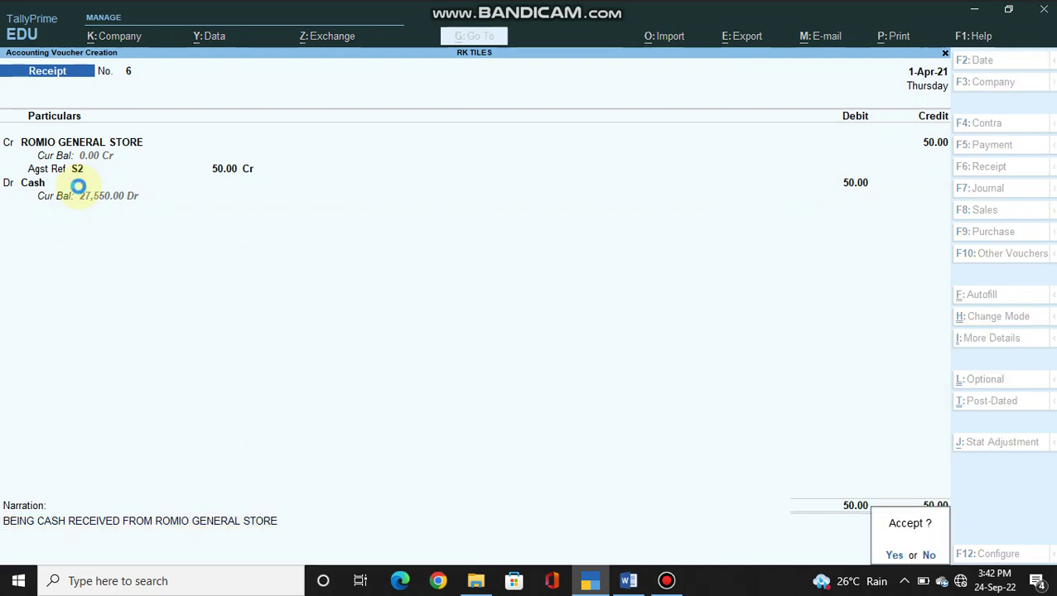
key("Return")
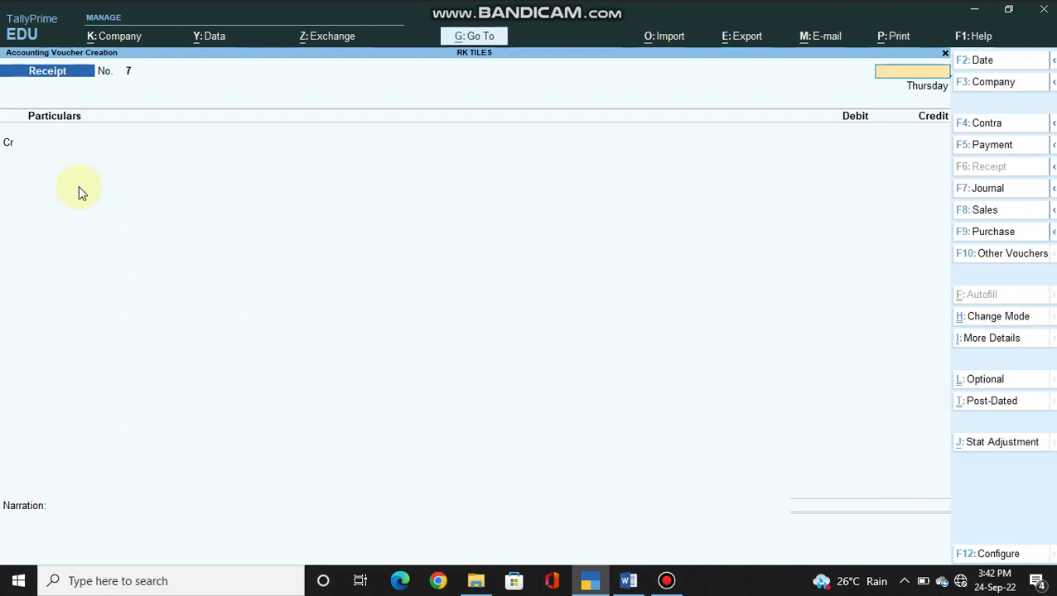
- Leave voucher entry, open the outstanding Bills Receivable report, and expand the details of the pending bill with reference 2
key("Escape")
key("d")
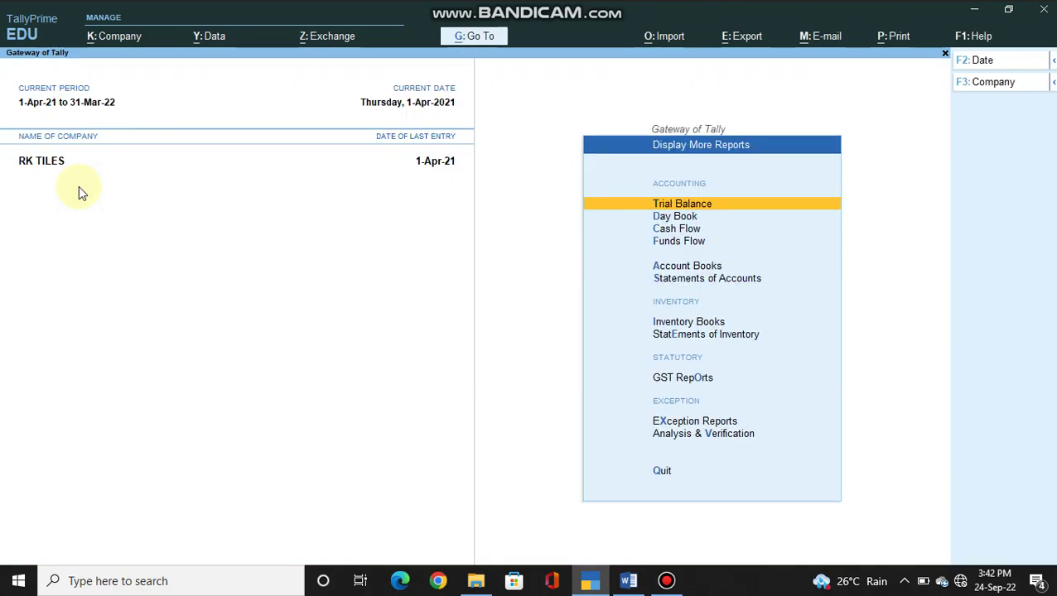
key("a")
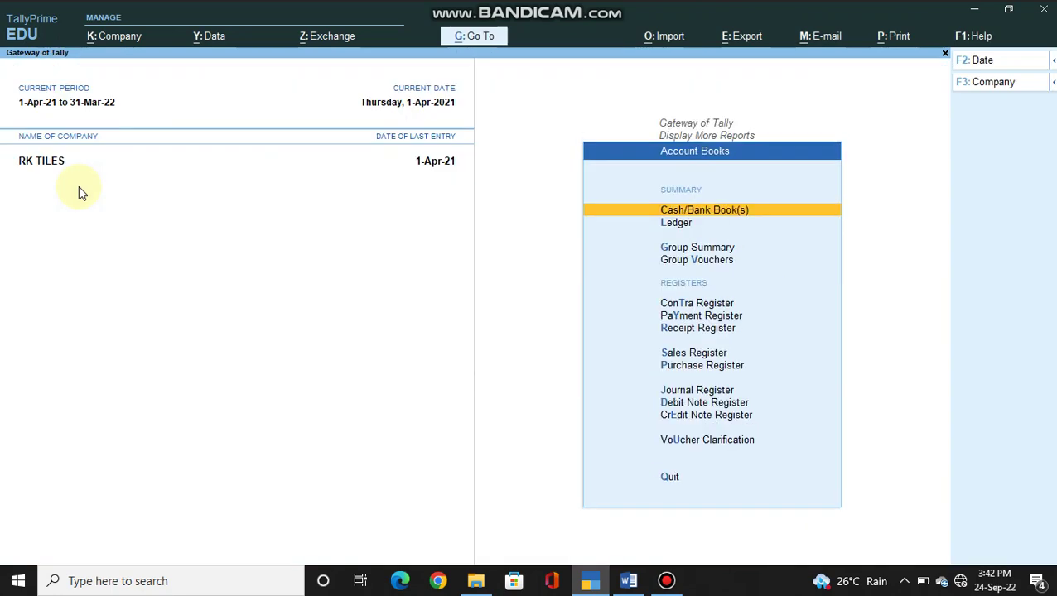
key("Escape")
key("s")
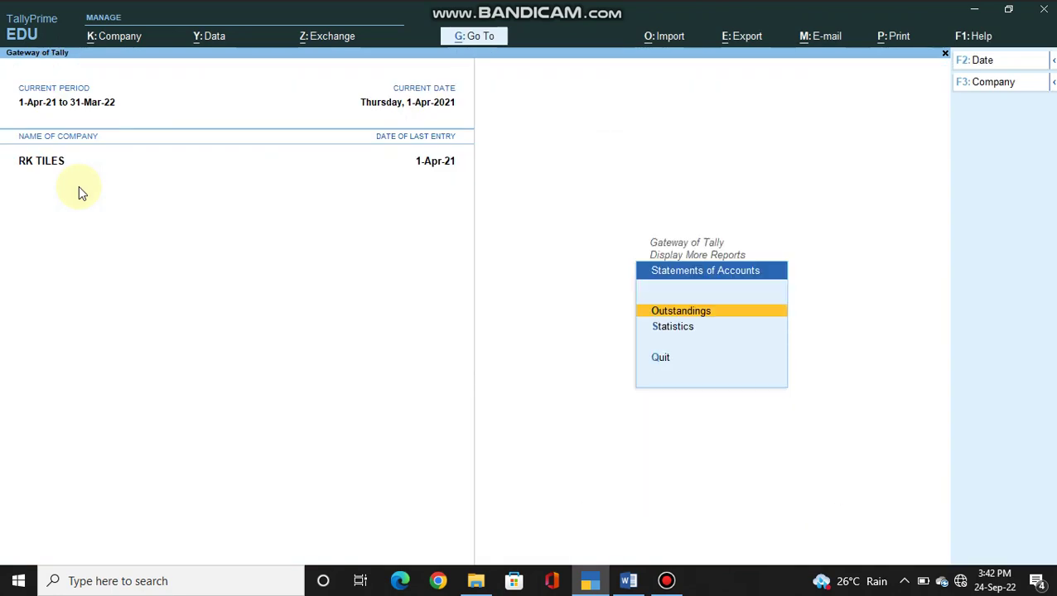
key("Return")
key("Return")
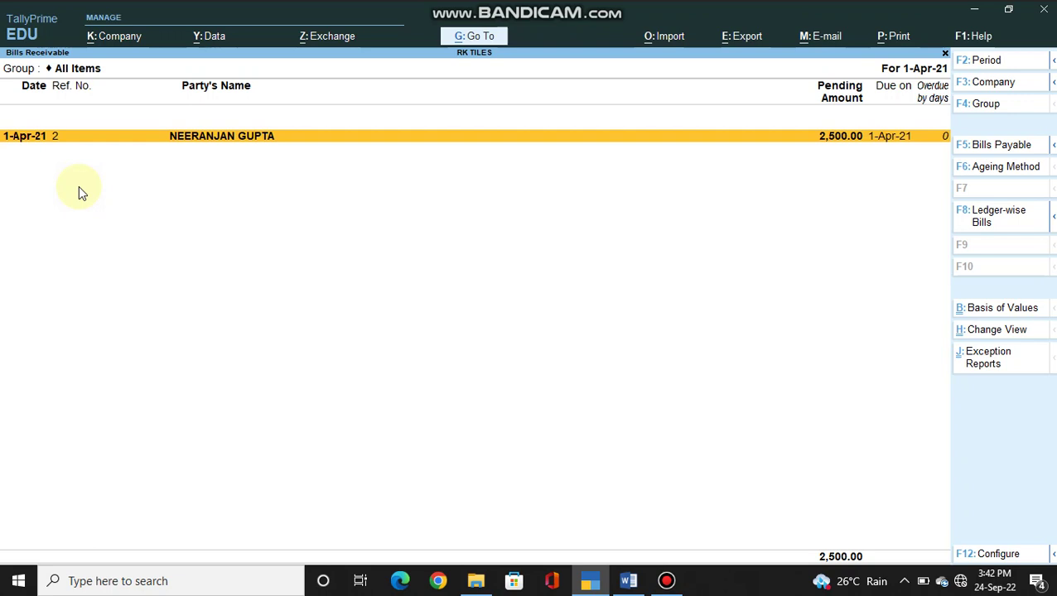
key("shift+Return")
key("Down")
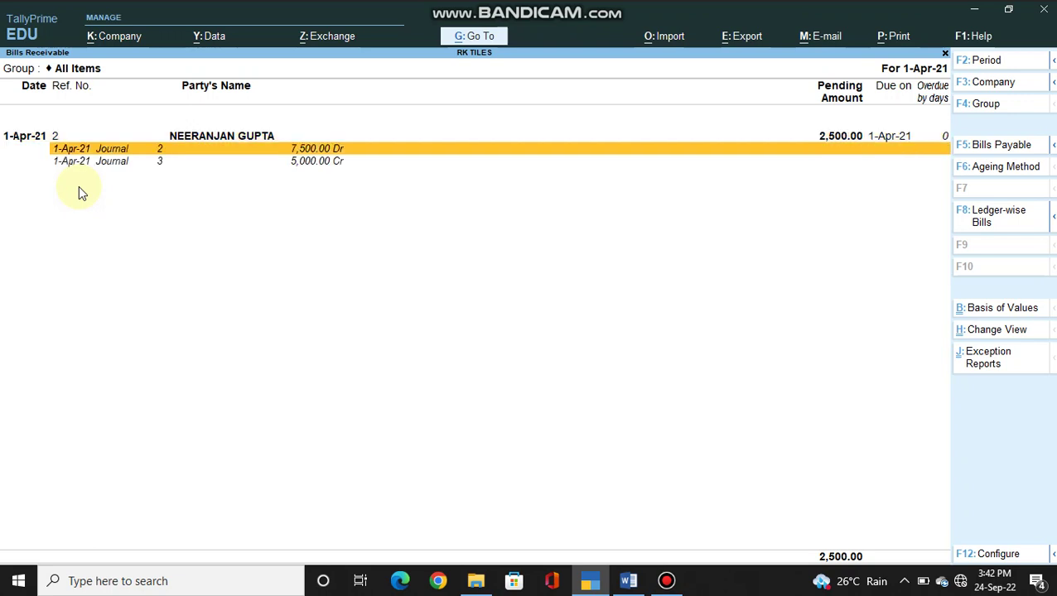
- Close the receivables report and review the vouchers in ROMIO GENERAL STORE's ledger
key("Escape")
key("Escape")
key("Escape")
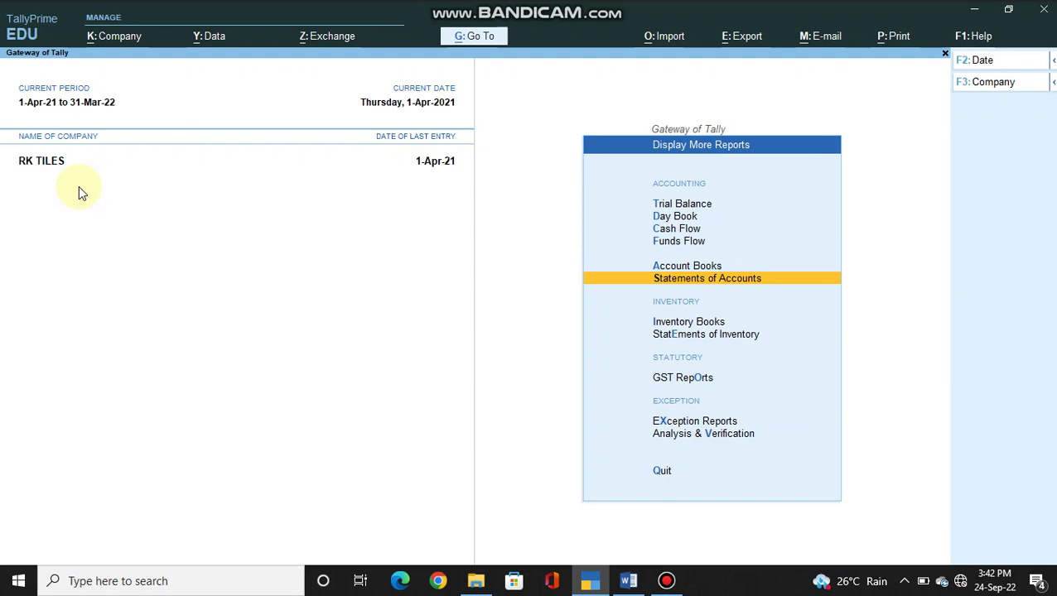
type("al")
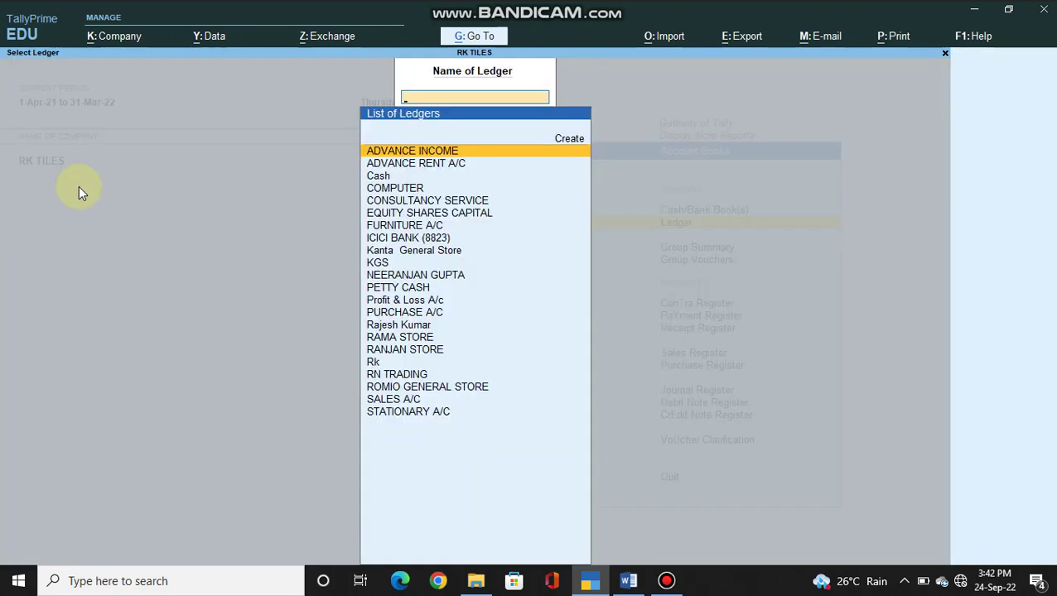
type("ROMI")
key("Return")
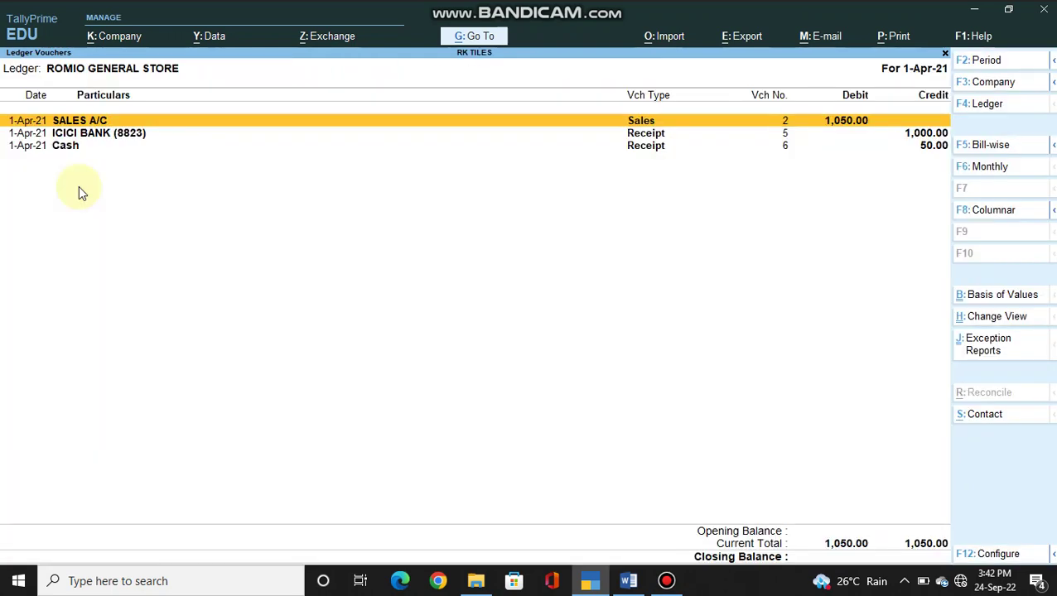
key("Down")
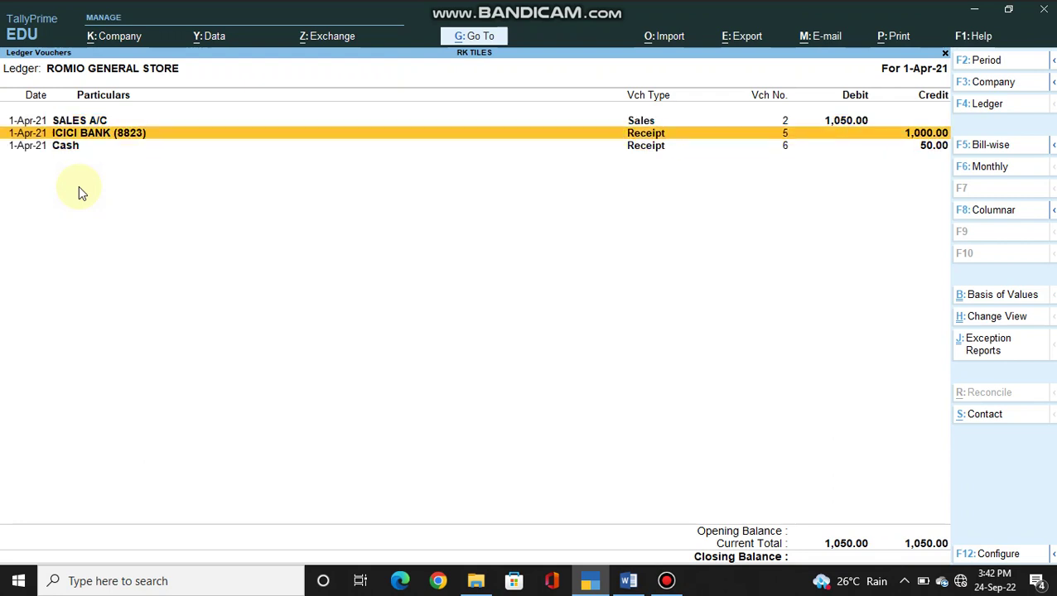
- Review the vouchers in Kanta General Store's ledger and return to the Account Books menu
key("Escape")
type("KANT")
key("Return")
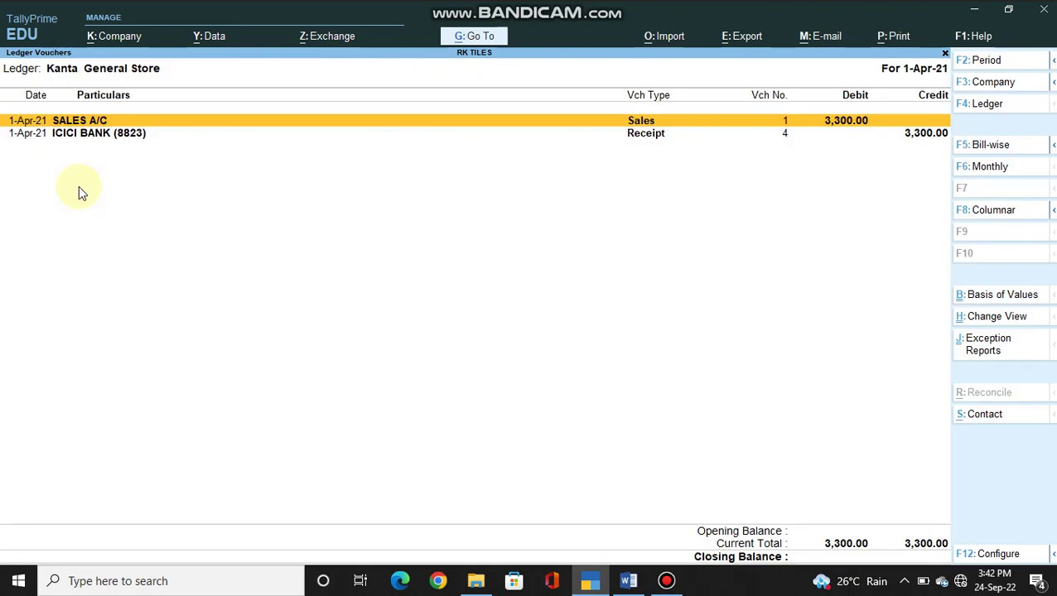
key("Down")
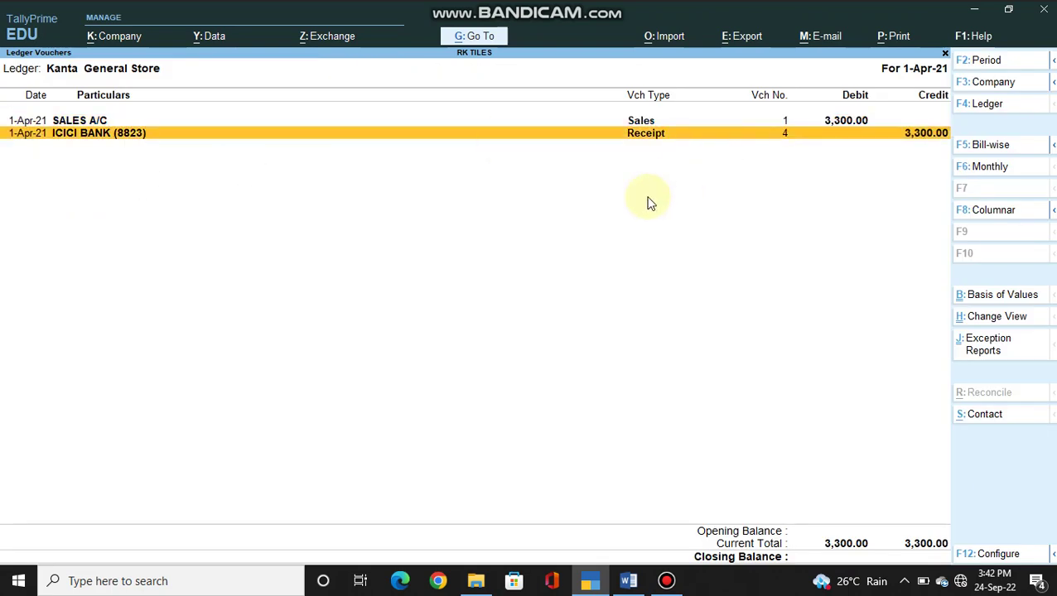
key("Escape")
key("BackSpace")
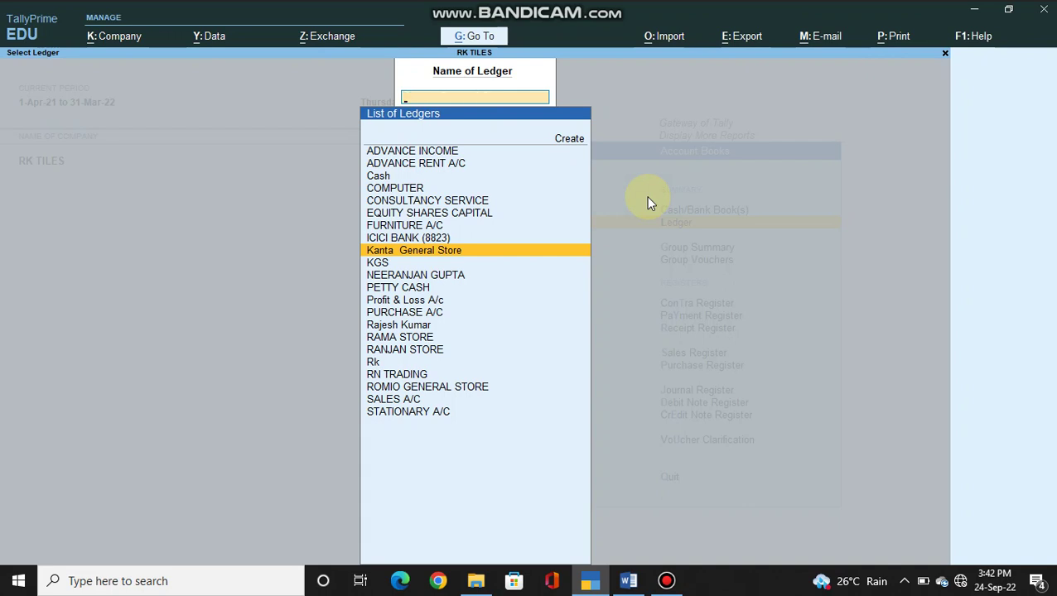
key("Escape")
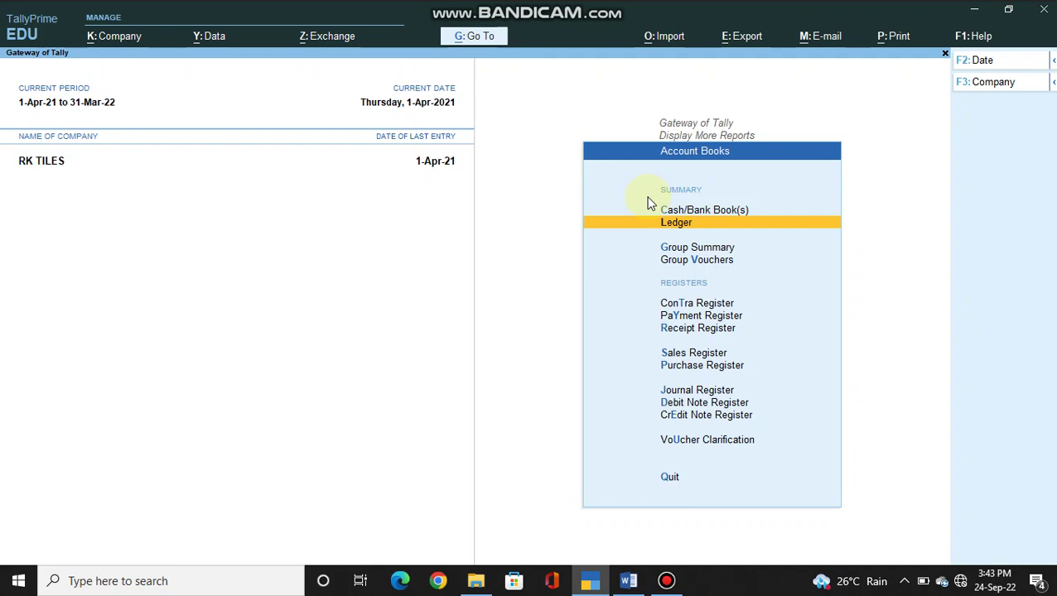
- Switch to the TALLY TUTORIALS document in Word
key("alt+Tab")
key("alt+Tab")
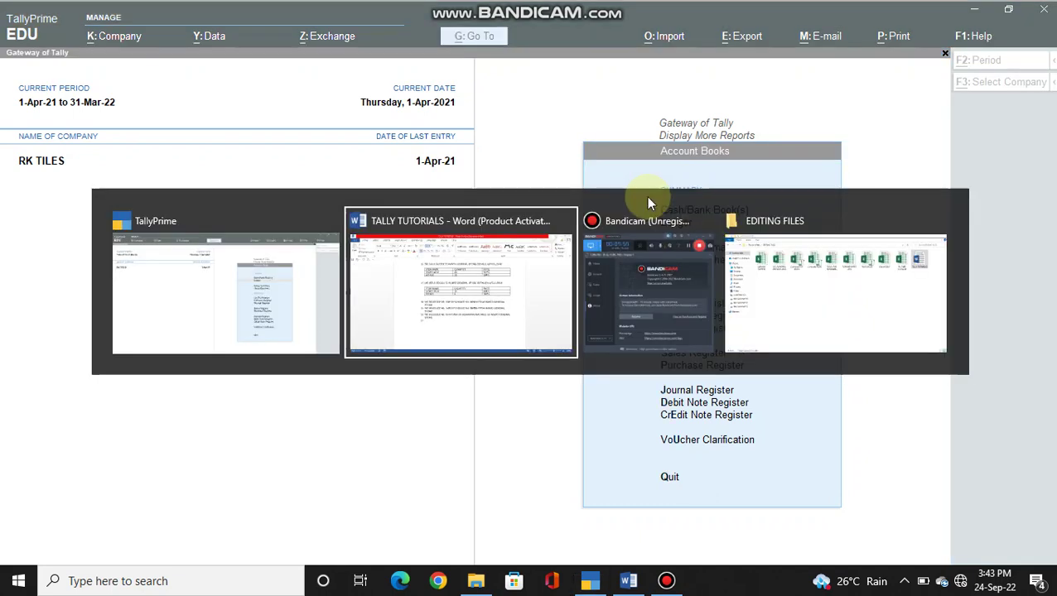